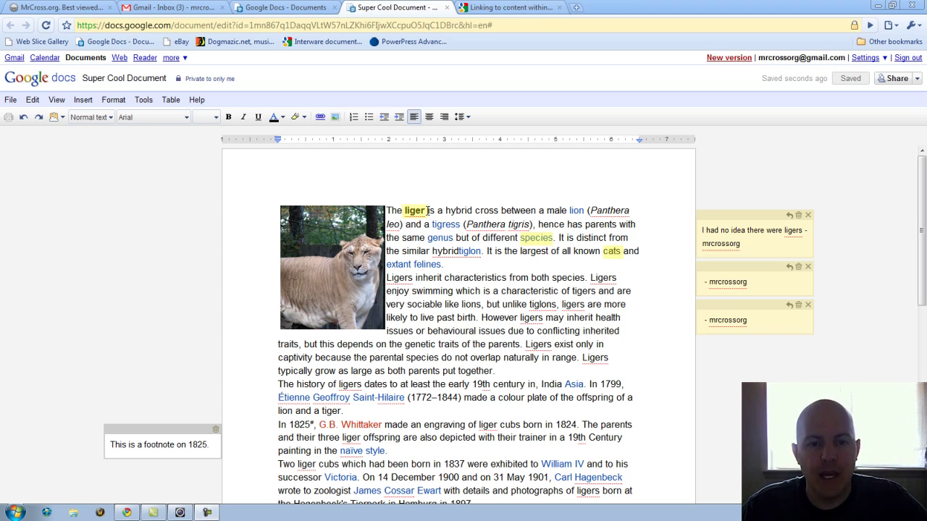
# Step: Insert the double-circle symbol from the Geometric Shapes special characters on a new line below the drawing
pyautogui.click(82, 100)
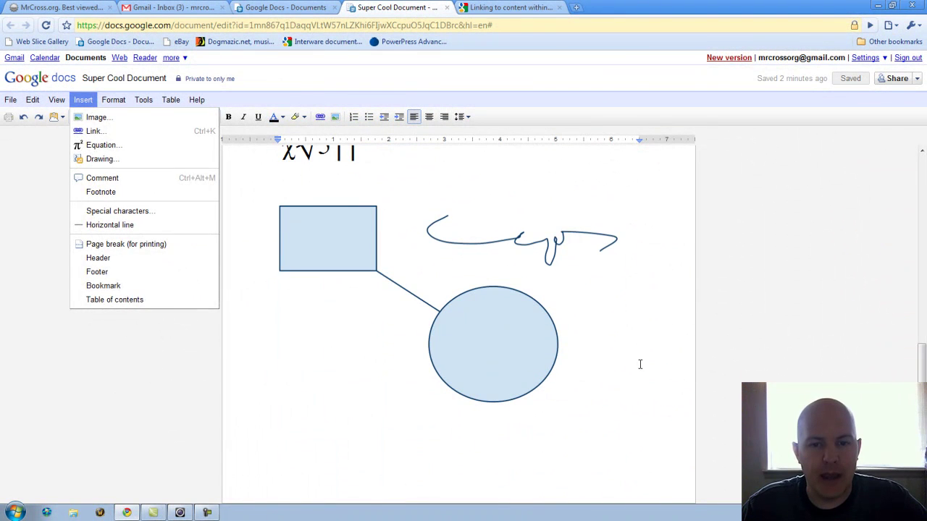
pyautogui.click(683, 373)
pyautogui.press('Return')
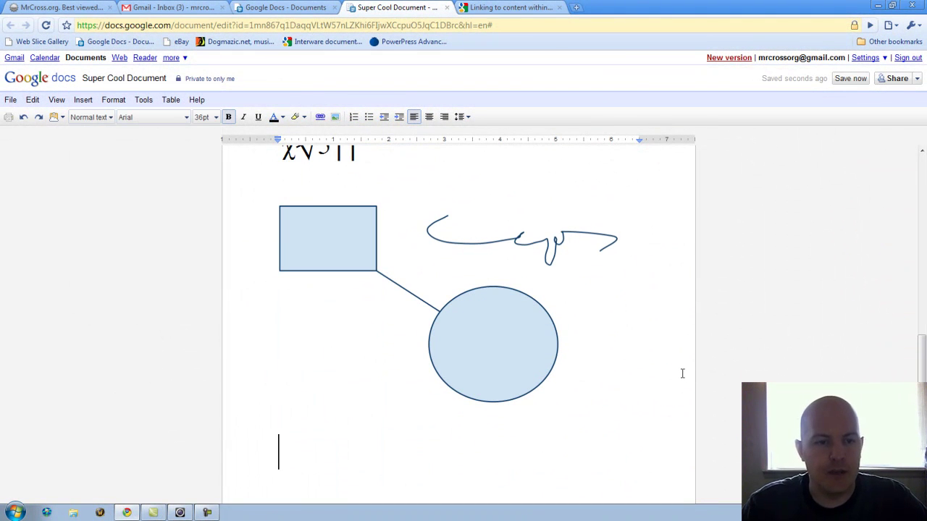
pyautogui.click(82, 99)
pyautogui.click(116, 212)
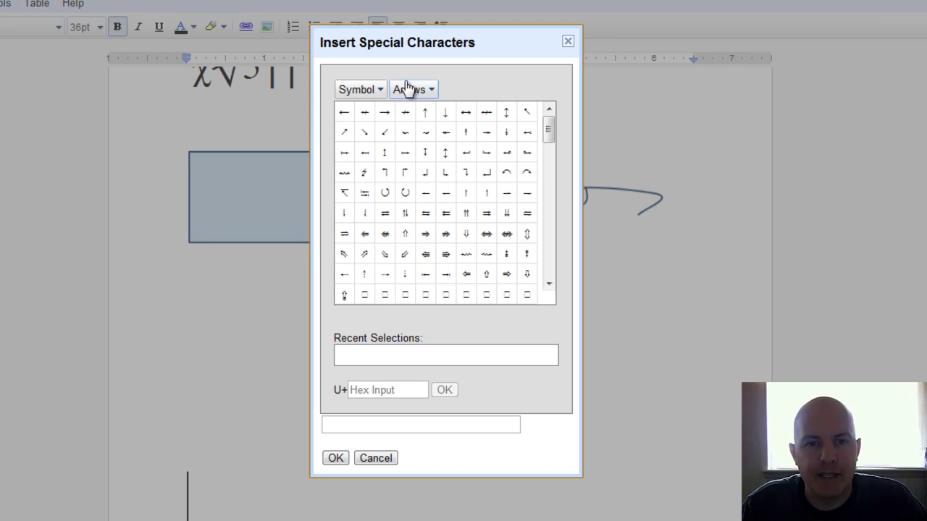
pyautogui.click(430, 90)
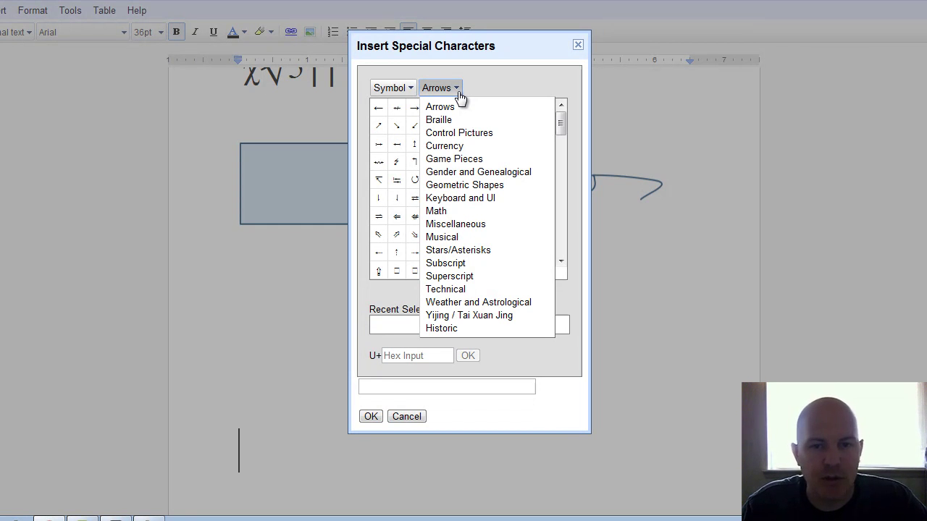
pyautogui.click(447, 185)
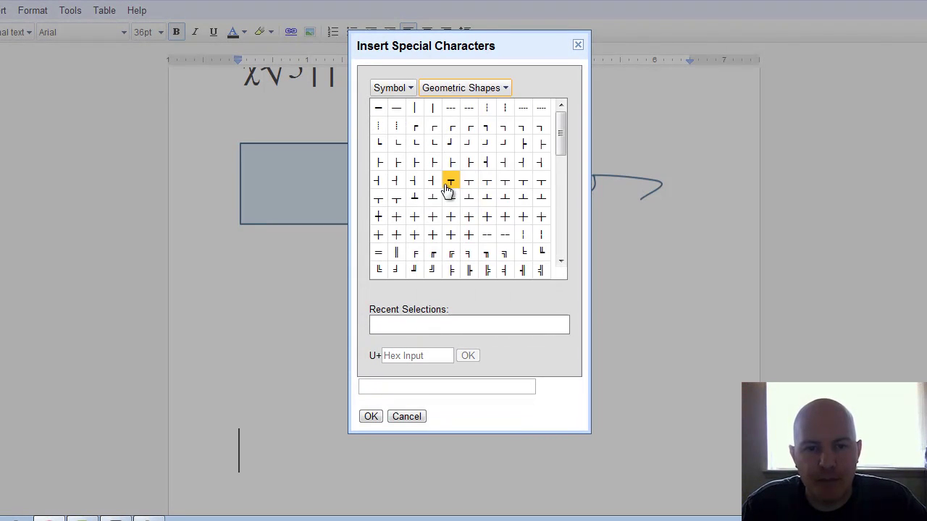
pyautogui.moveTo(560, 135); pyautogui.dragTo(560, 178)
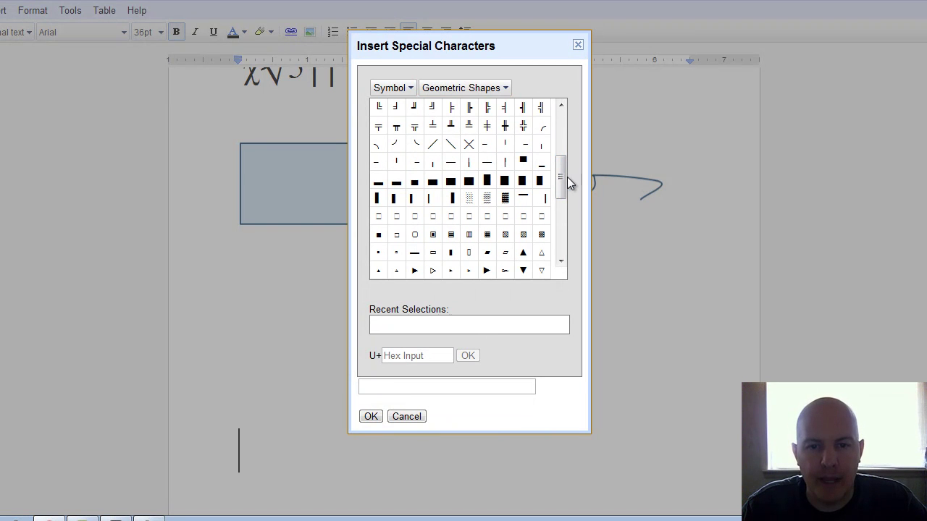
pyautogui.moveTo(563, 183); pyautogui.dragTo(562, 221)
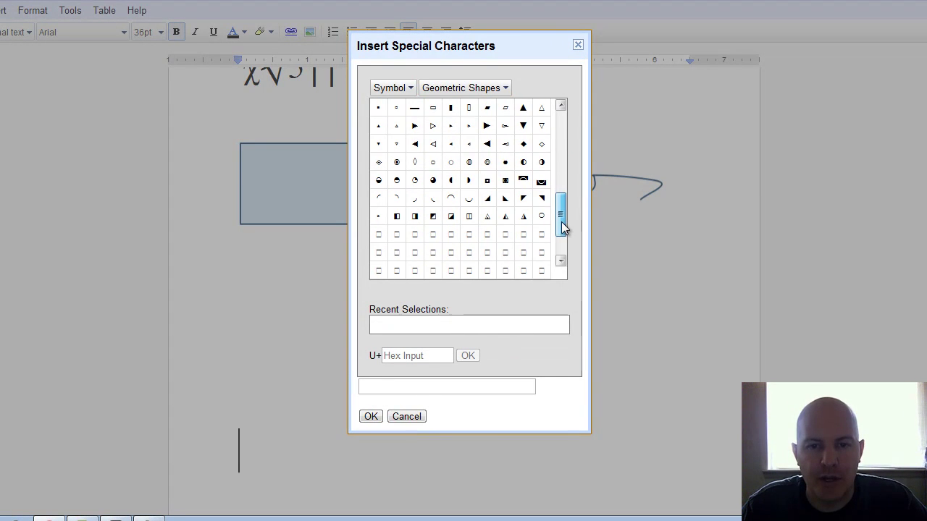
pyautogui.click(487, 162)
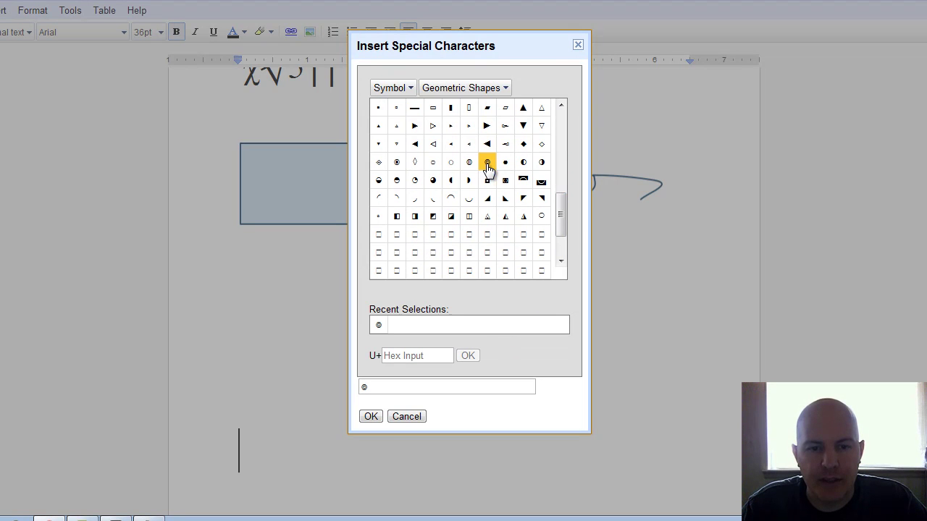
pyautogui.click(375, 418)
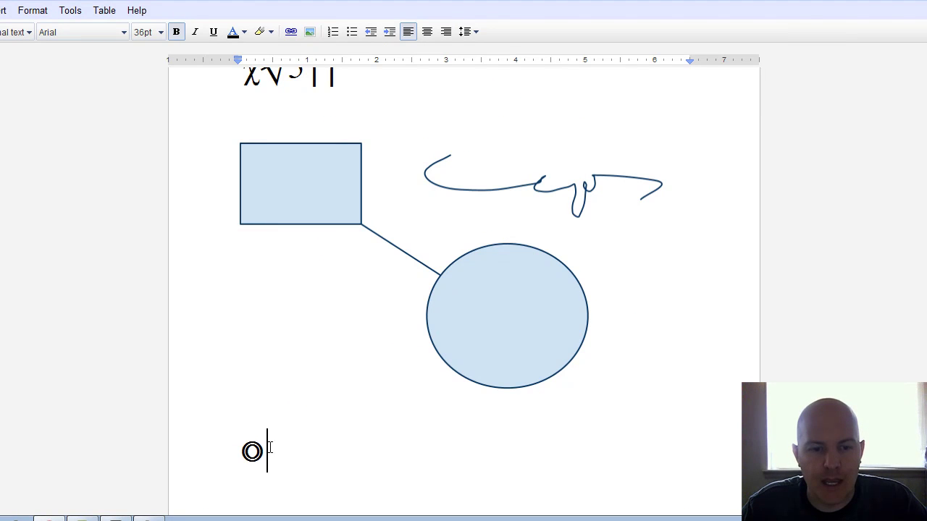
pyautogui.moveTo(269, 450); pyautogui.dragTo(213, 434)
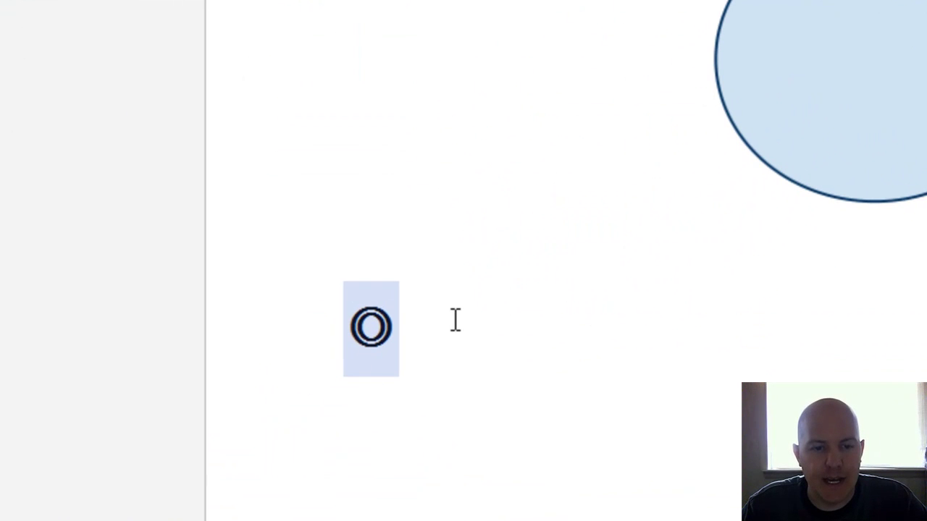
pyautogui.click(443, 330)
# Step: Examine the symbol categories and the hex code entry among the special characters without inserting anything
pyautogui.click(46, 20)
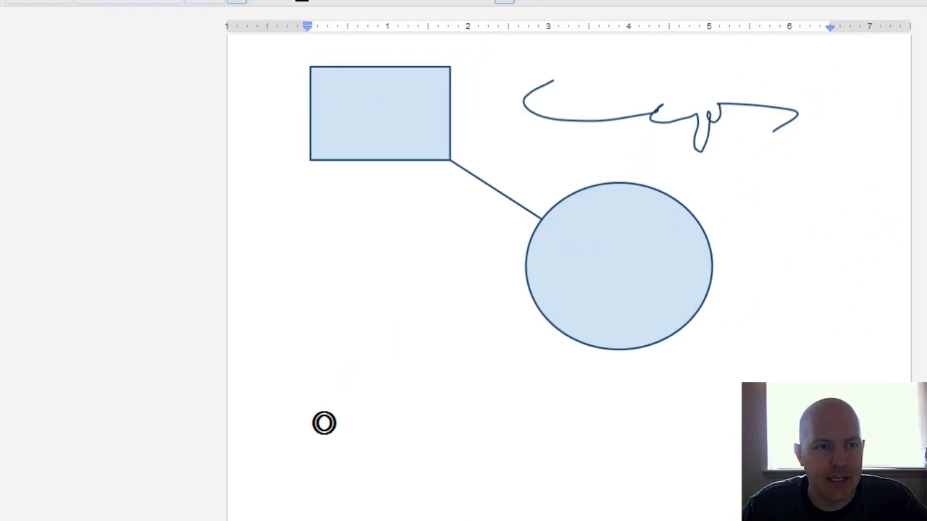
pyautogui.click(95, 167)
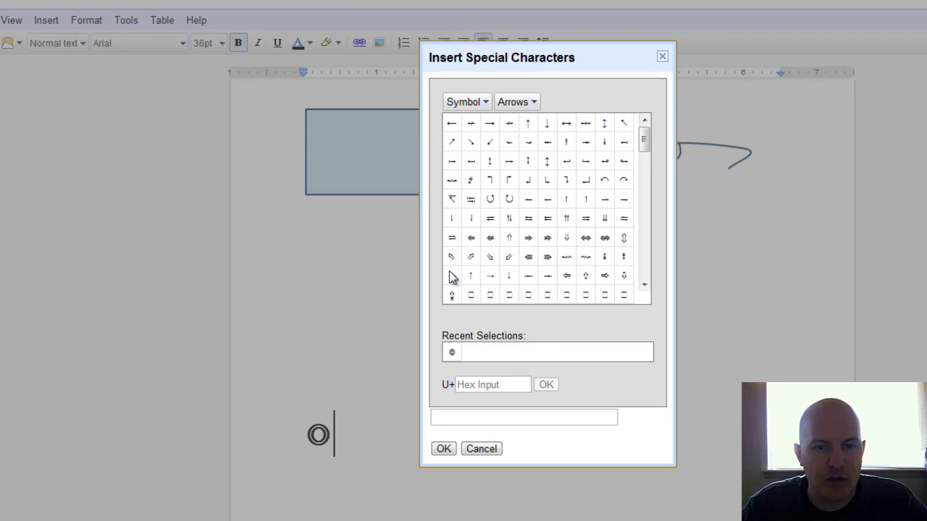
pyautogui.scroll(-1, 644, 149)
pyautogui.moveTo(644, 148)
pyautogui.mouseDown()
pyautogui.moveTo(644, 265)
pyautogui.moveTo(644, 137)
pyautogui.mouseUp()
pyautogui.click(516, 102)
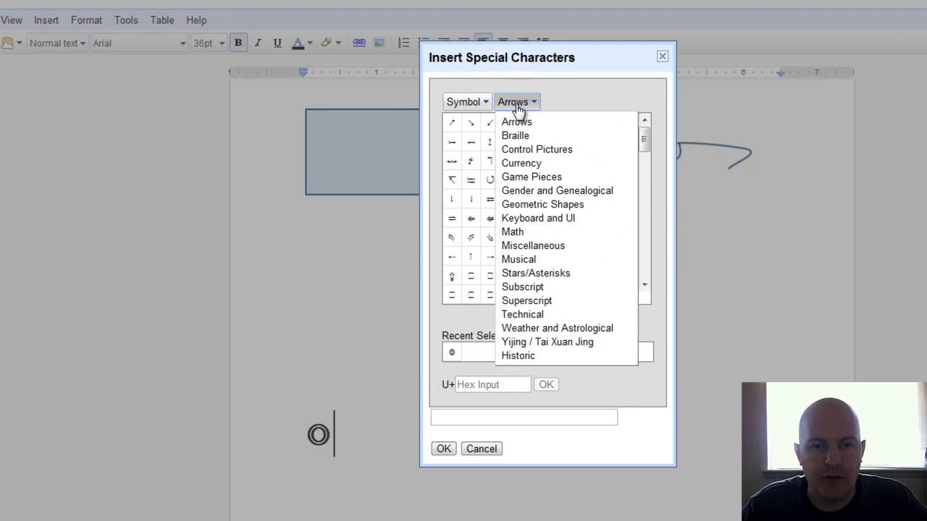
pyautogui.click(299, 235)
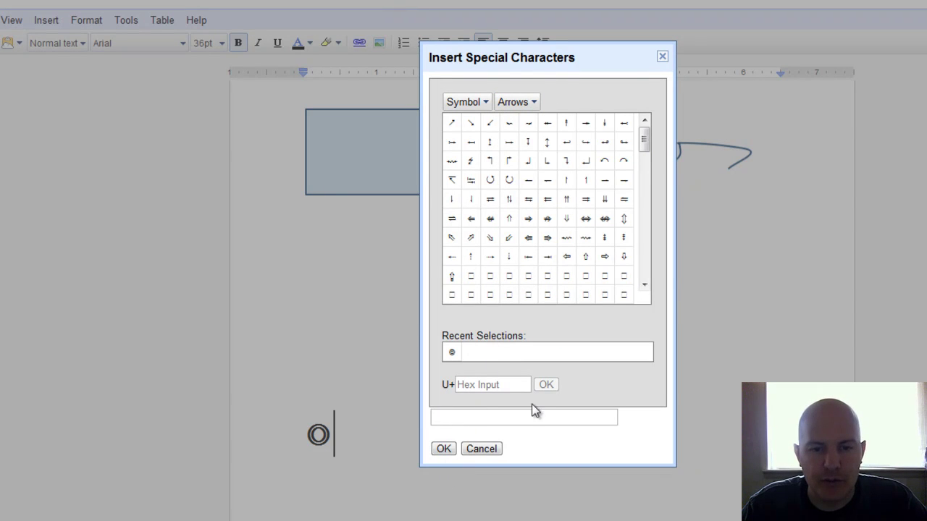
pyautogui.click(460, 387)
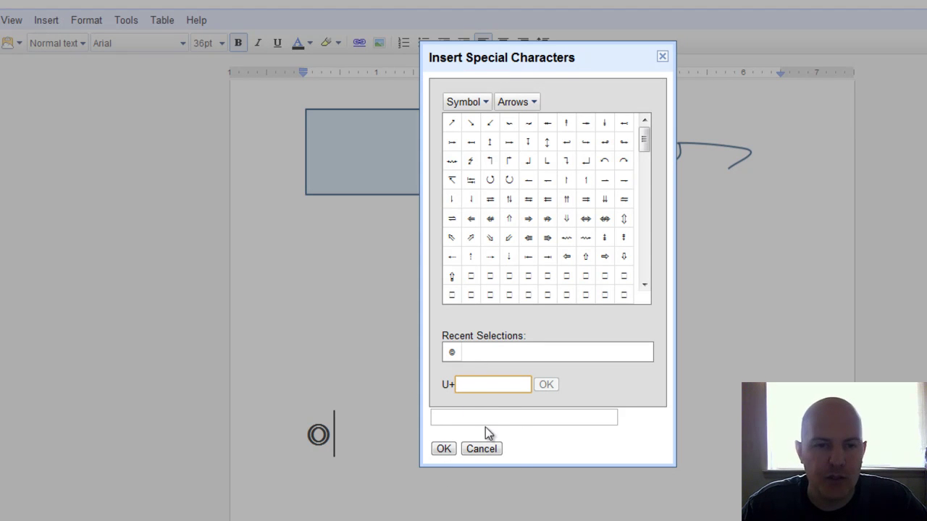
pyautogui.click(482, 450)
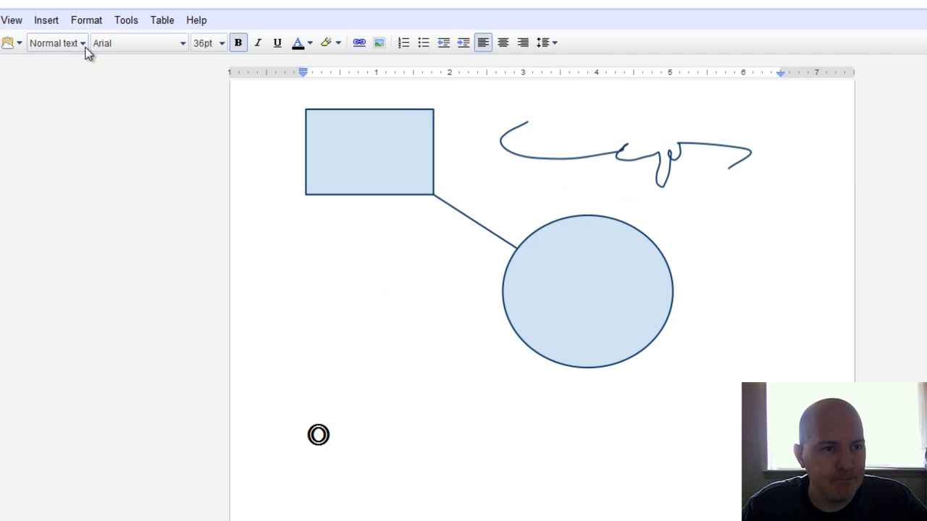
# Step: Insert a horizontal line on its own line above the paragraph about the history of ligers
pyautogui.click(52, 24)
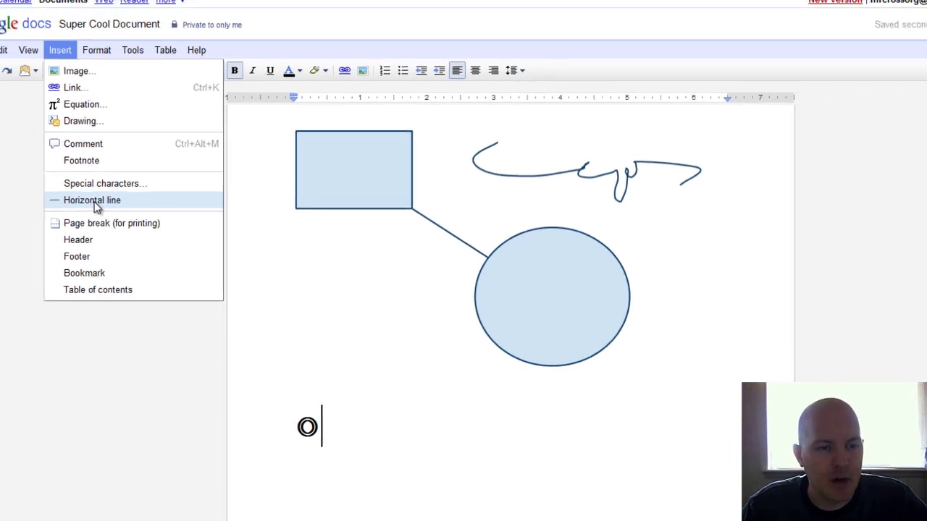
pyautogui.scroll(10, 535, 403)
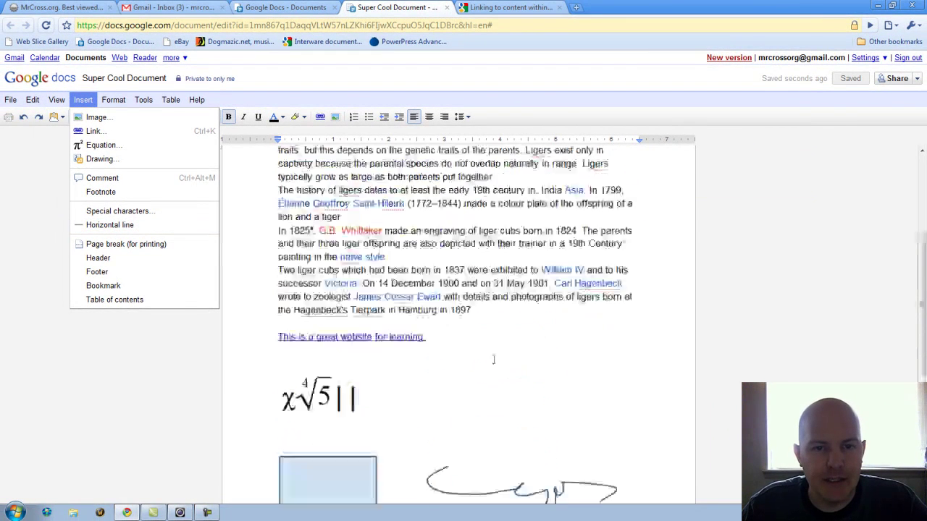
pyautogui.click(280, 306)
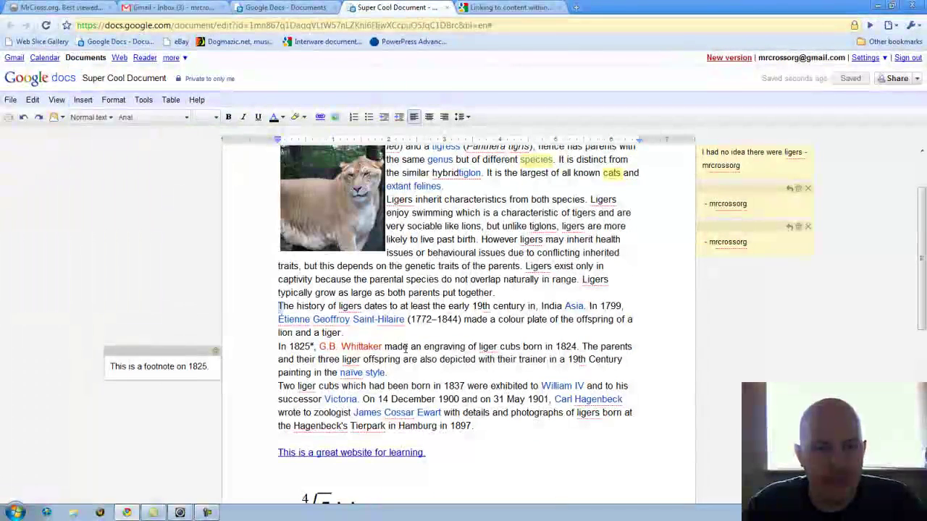
pyautogui.press('Return')
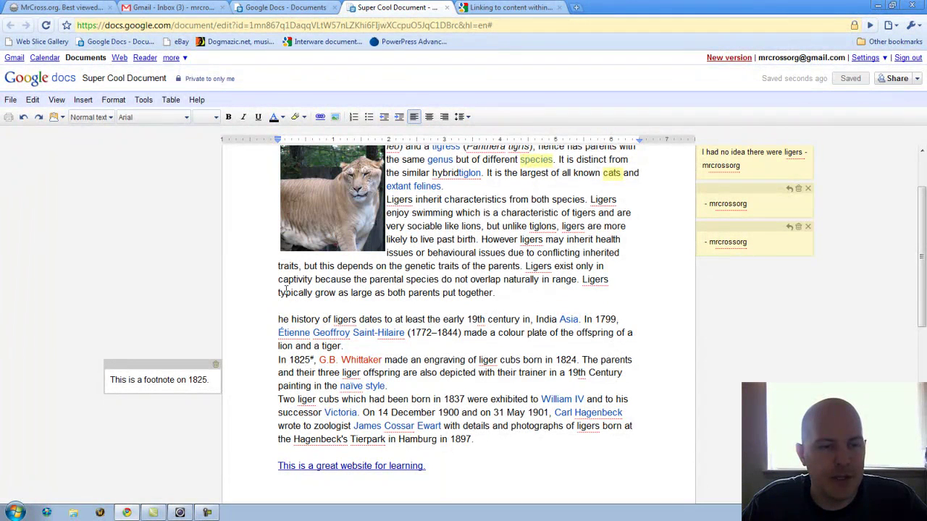
pyautogui.click(113, 99)
pyautogui.moveTo(82, 100)
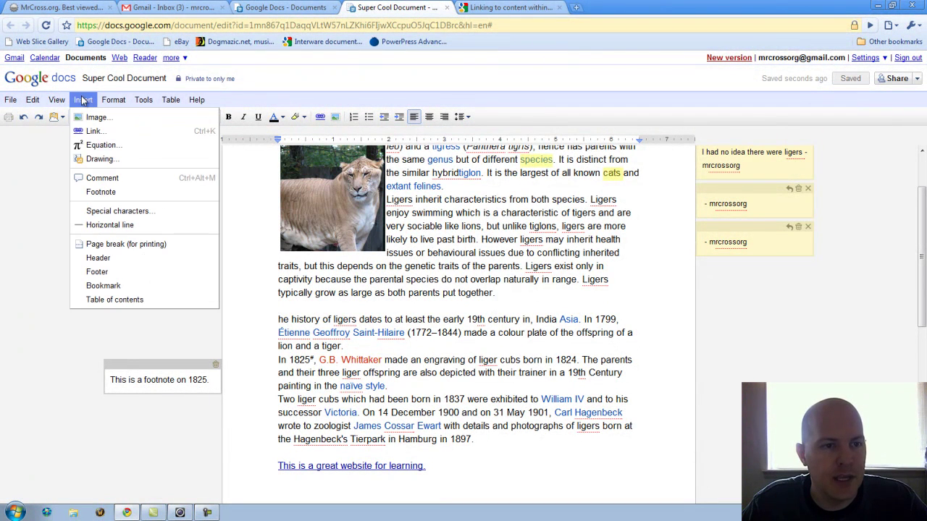
pyautogui.click(109, 224)
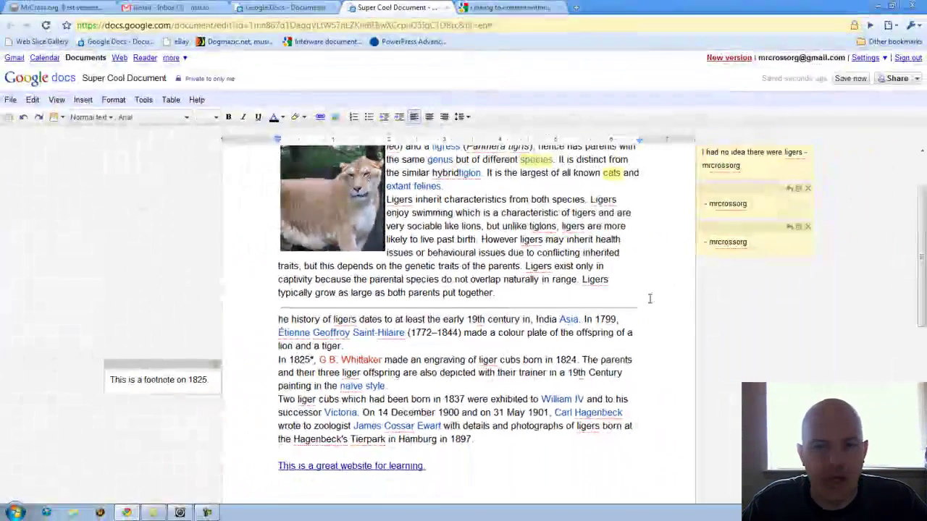
pyautogui.scroll(2, 897, 225)
pyautogui.scroll(-3, 897, 226)
pyautogui.scroll(2, 647, 297)
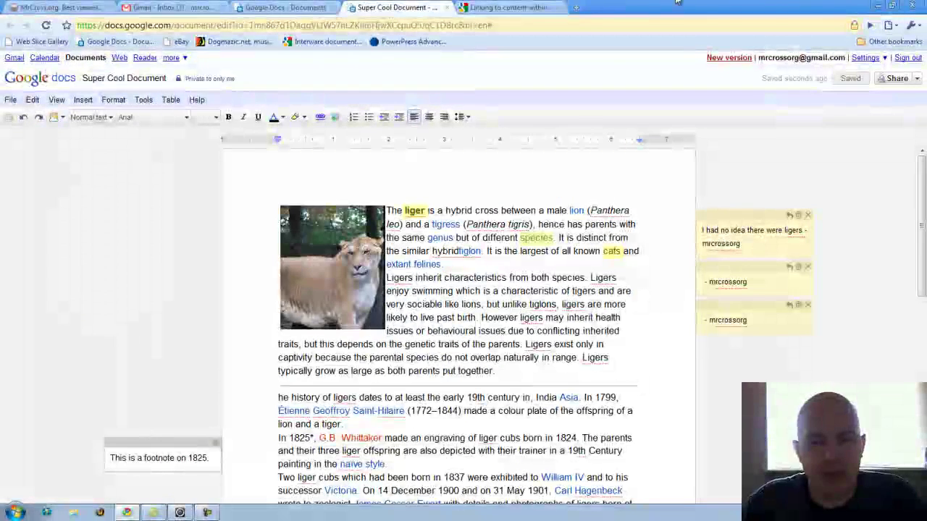
pyautogui.scroll(-2, 390, 405)
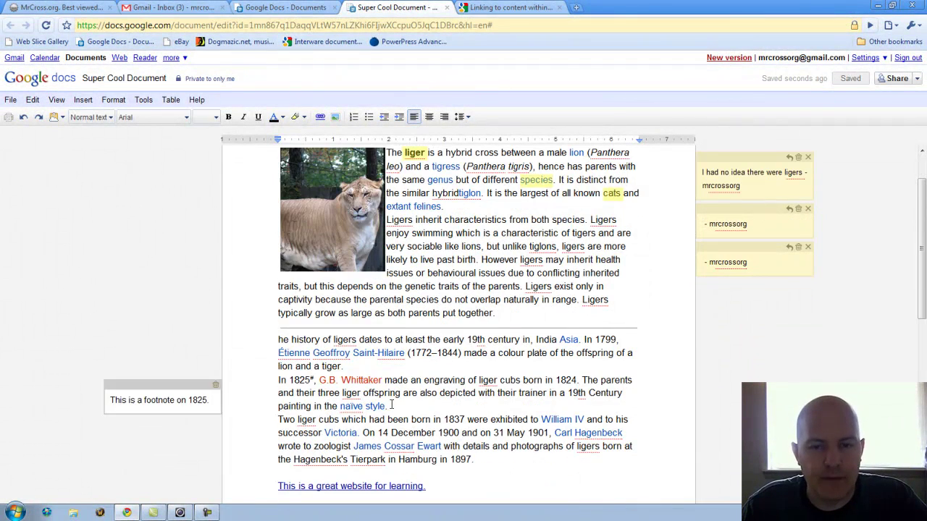
pyautogui.scroll(2, 394, 399)
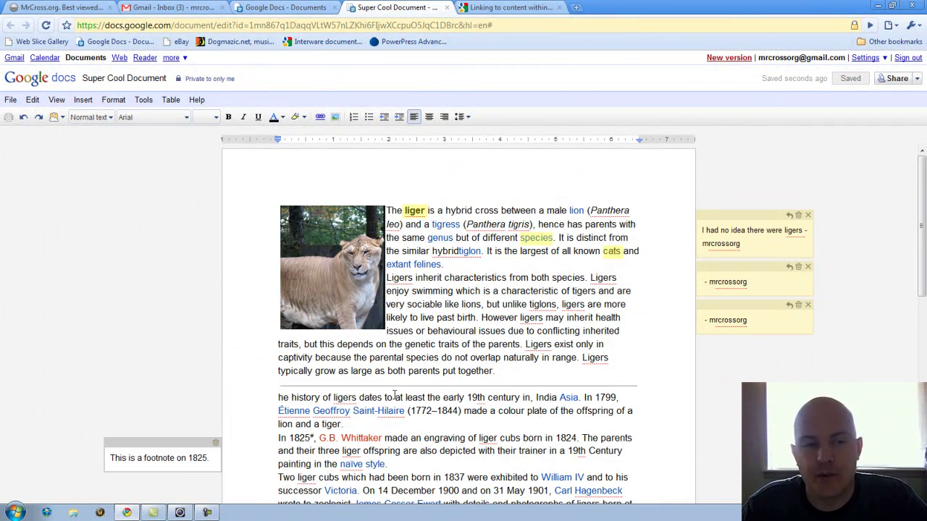
pyautogui.scroll(-2, 396, 396)
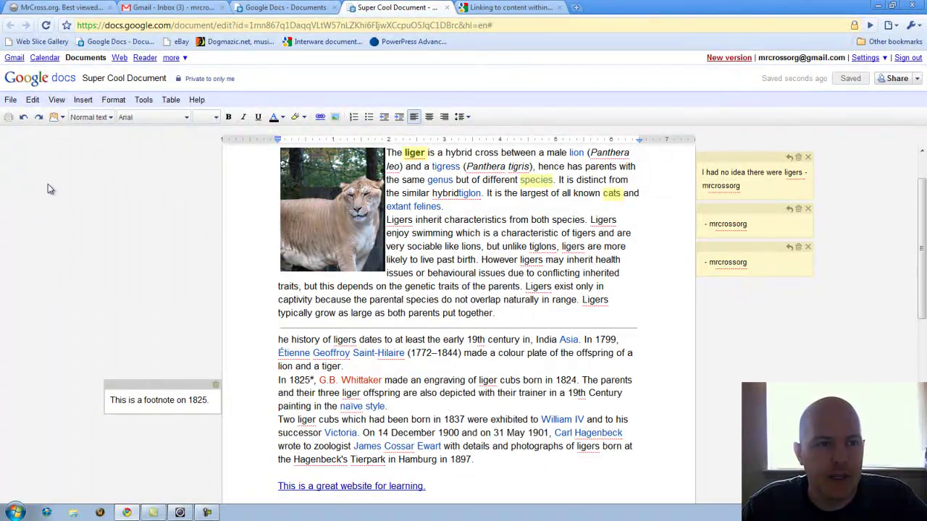
# Step: Insert a page break on a new line between "lion and a tiger." and the "In 1825" paragraph
pyautogui.click(84, 100)
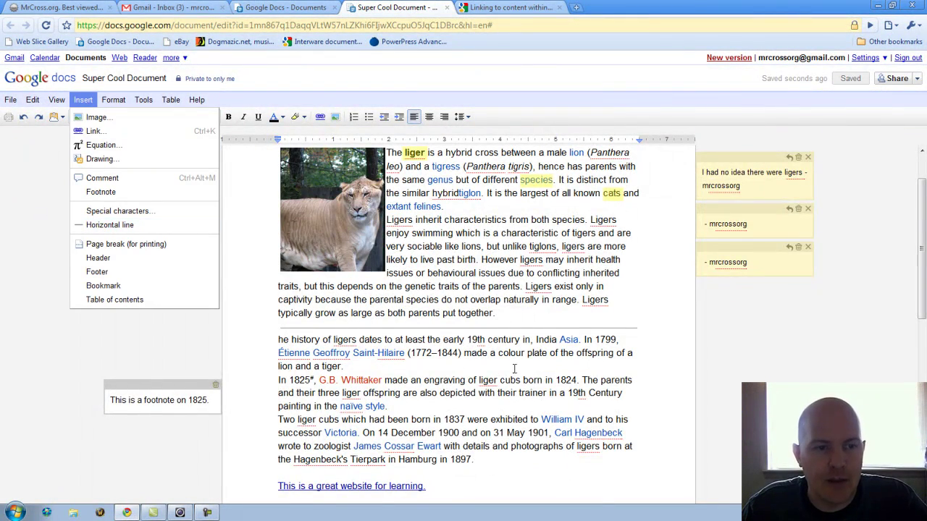
pyautogui.scroll(-4, 512, 372)
pyautogui.scroll(3, 512, 372)
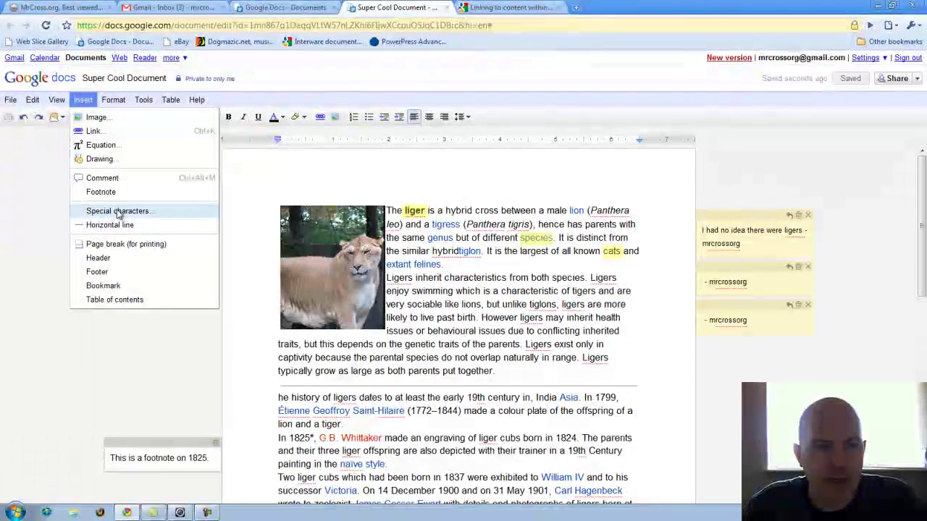
pyautogui.scroll(-3, 543, 420)
pyautogui.scroll(1, 543, 419)
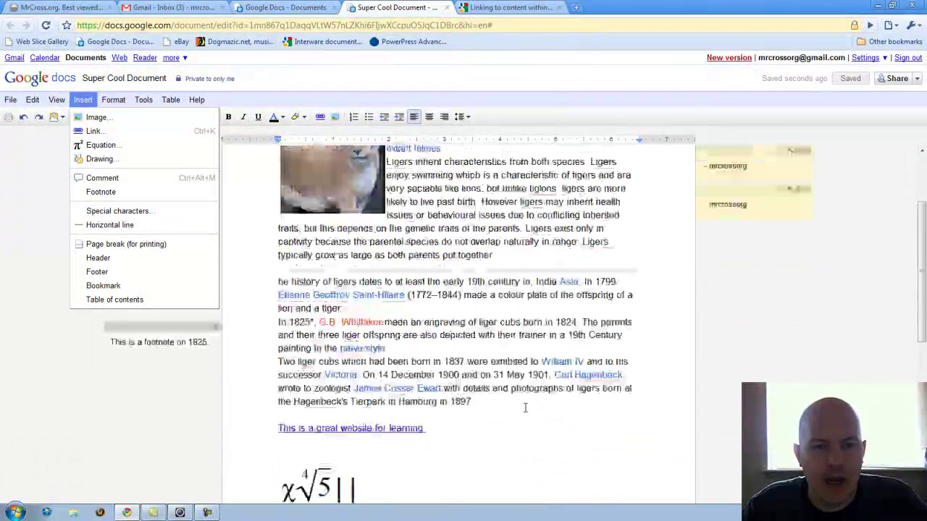
pyautogui.click(358, 310)
pyautogui.press('Return')
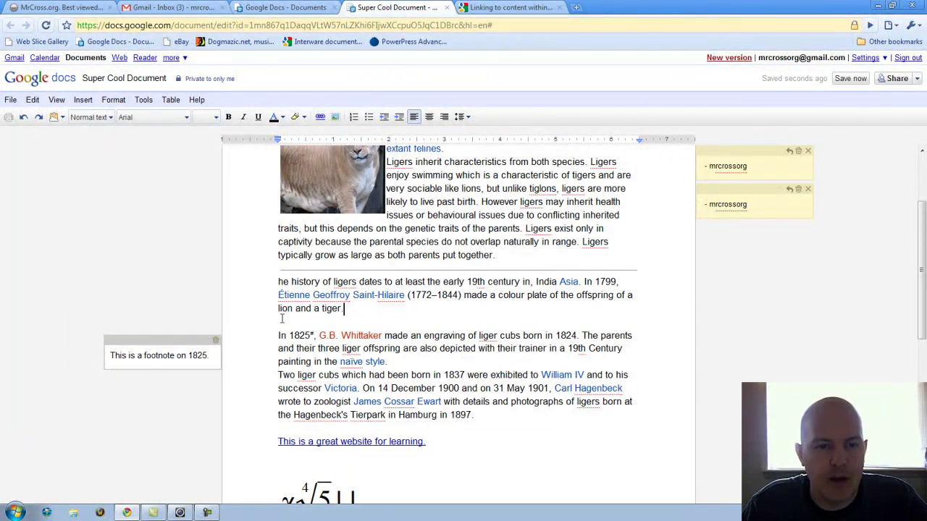
pyautogui.click(82, 100)
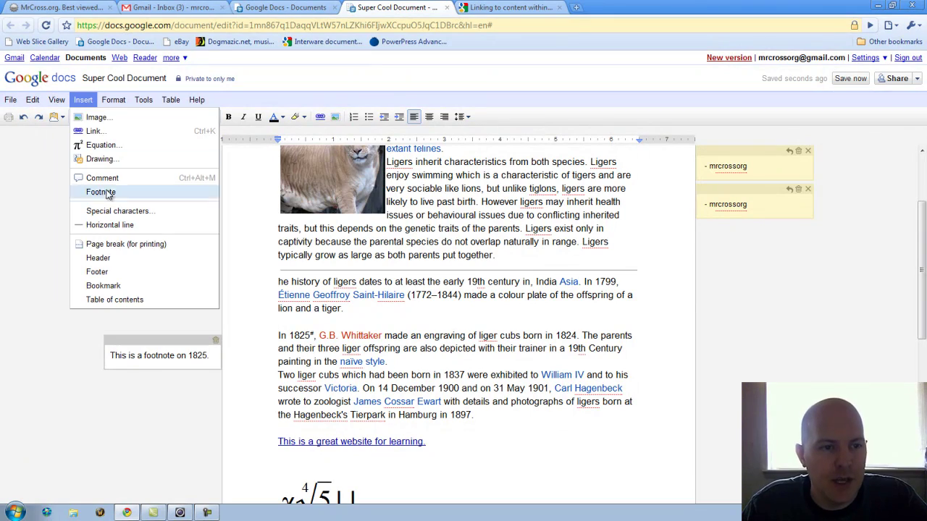
pyautogui.click(109, 244)
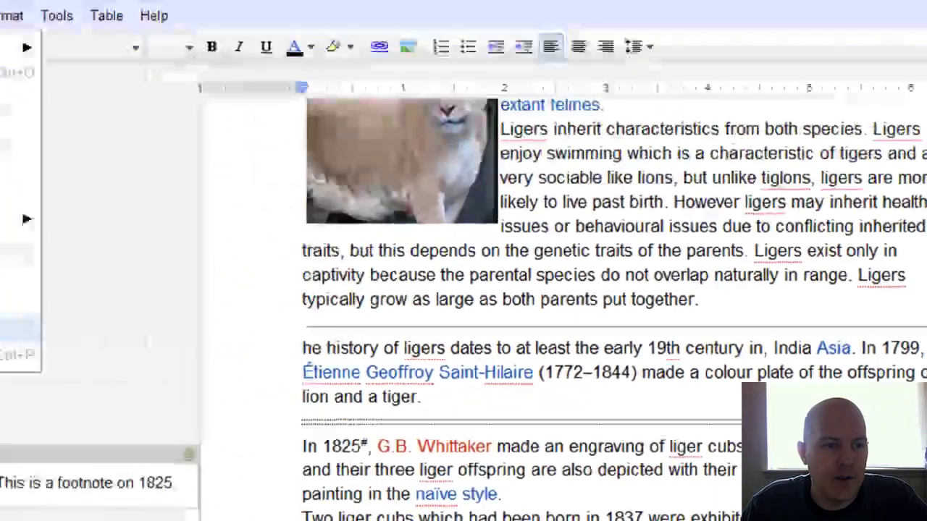
# Step: Open the print preview and examine how the first page ends at the page break
pyautogui.click(98, 434)
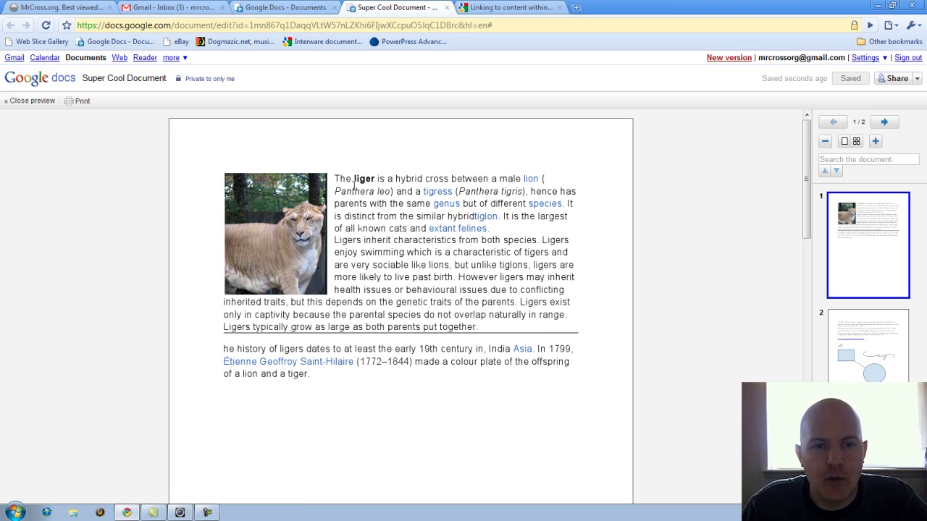
pyautogui.moveTo(351, 179); pyautogui.dragTo(455, 277)
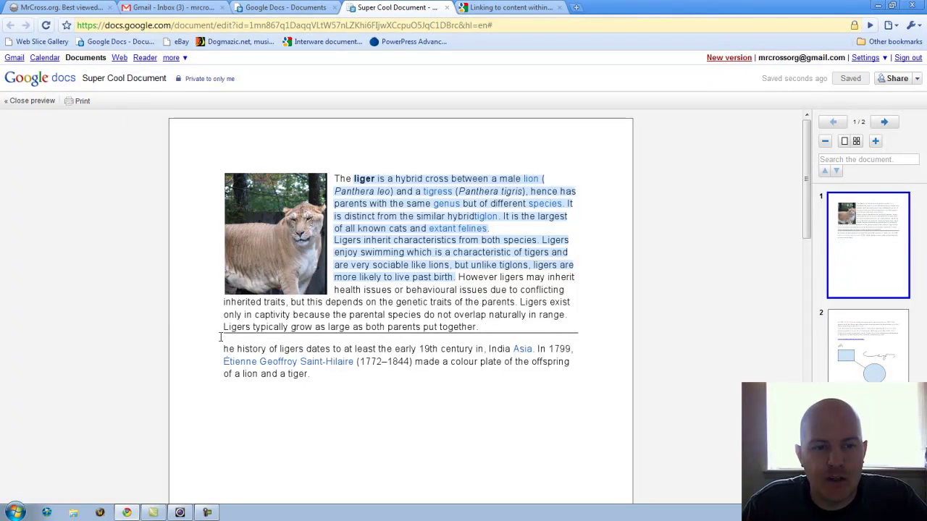
pyautogui.scroll(-3, 437, 238)
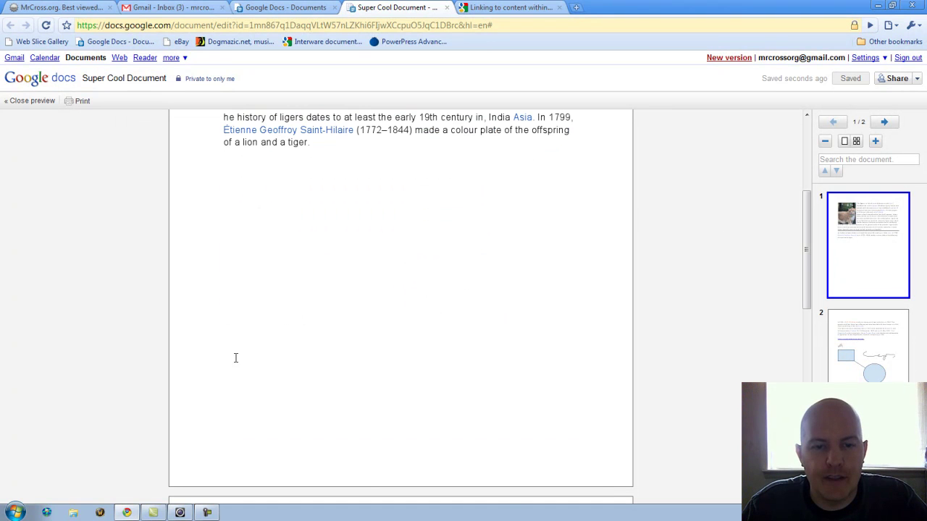
# Step: Examine the second page and return to the first page in the print preview, and close the preview
pyautogui.scroll(-5, 484, 329)
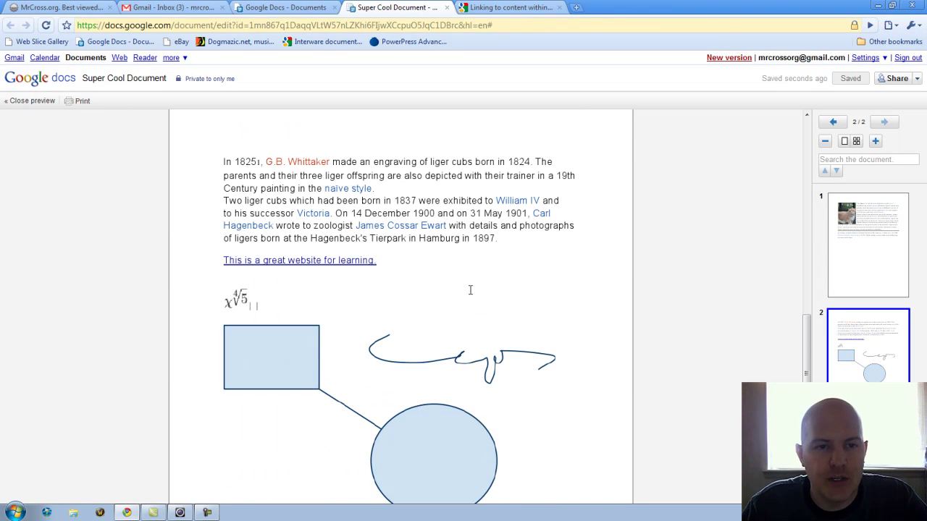
pyautogui.scroll(-3, 616, 366)
pyautogui.scroll(10, 622, 354)
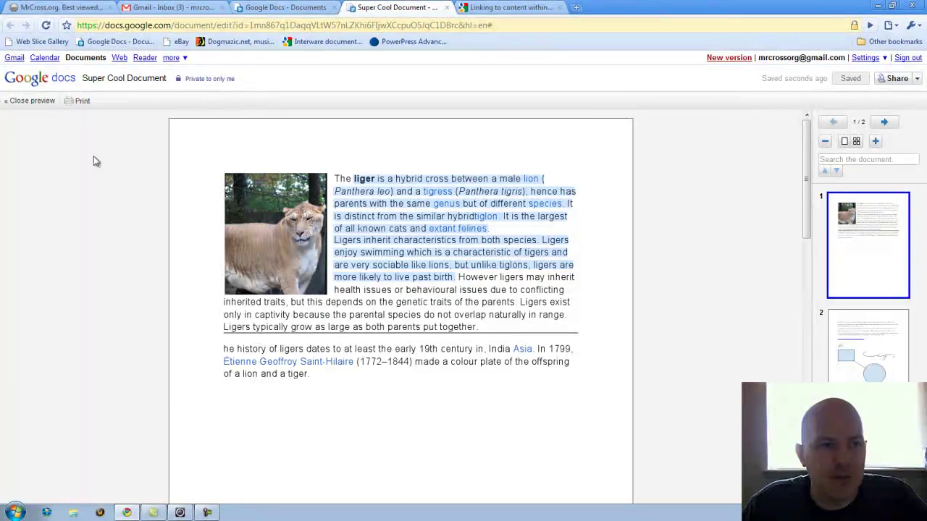
pyautogui.click(29, 101)
# Step: Insert a page header, align it right and enter the author's name in it
pyautogui.click(86, 101)
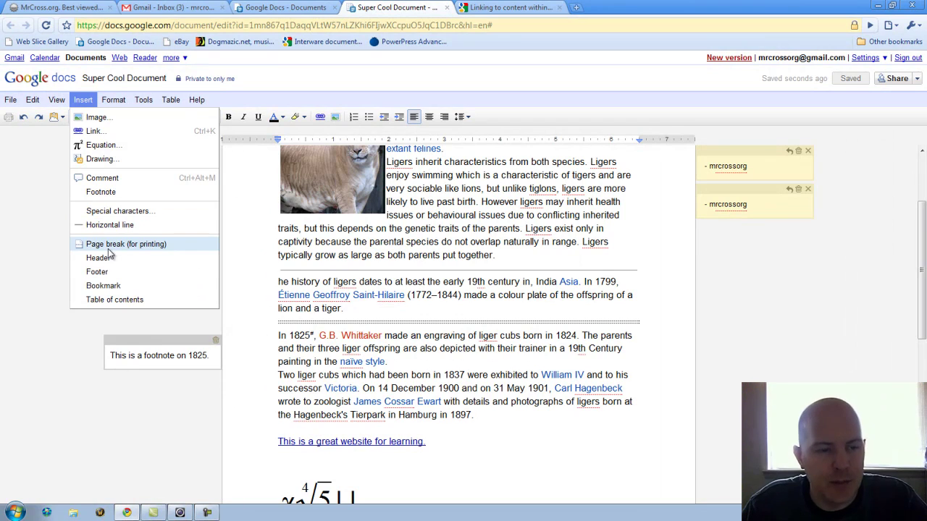
pyautogui.scroll(2, 393, 258)
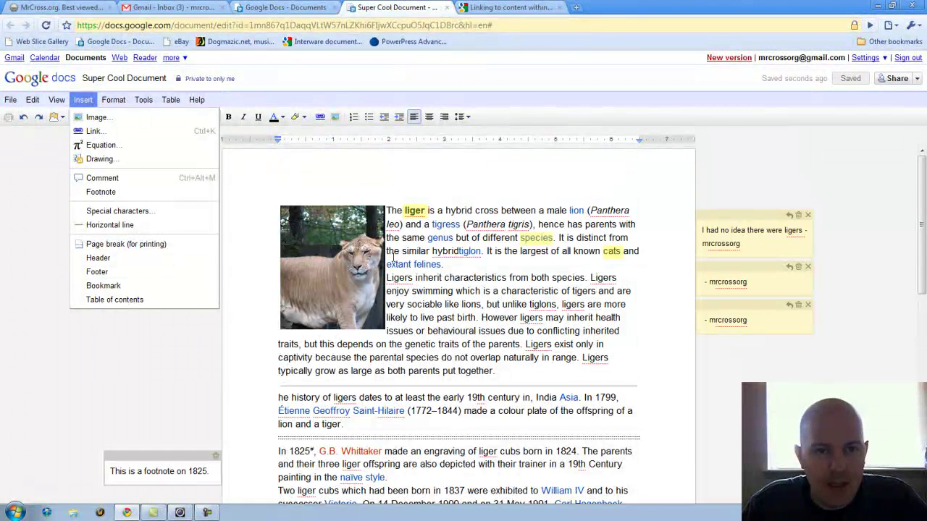
pyautogui.click(384, 207)
pyautogui.click(428, 225)
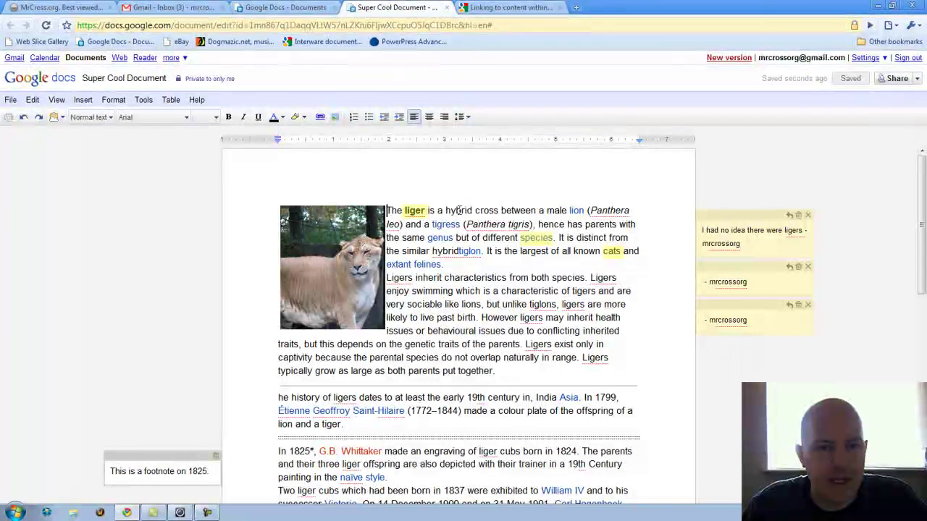
pyautogui.click(83, 99)
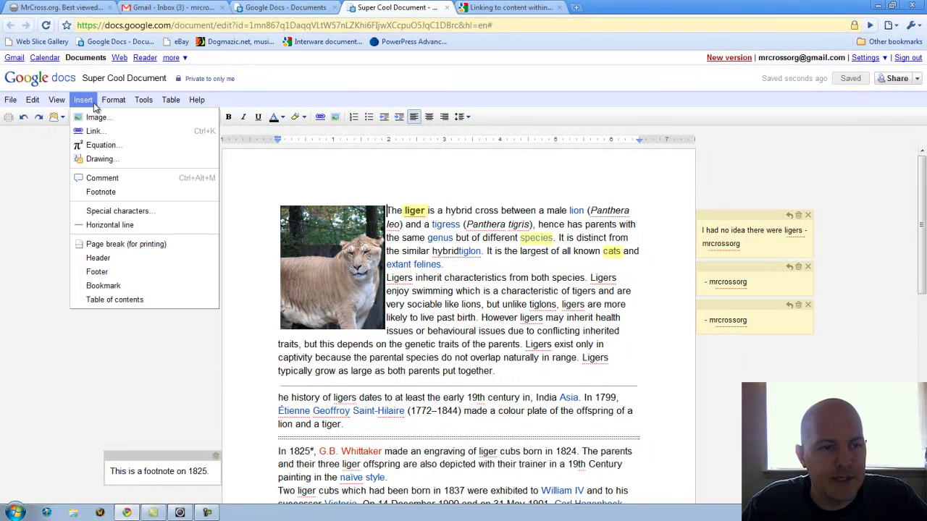
pyautogui.click(105, 257)
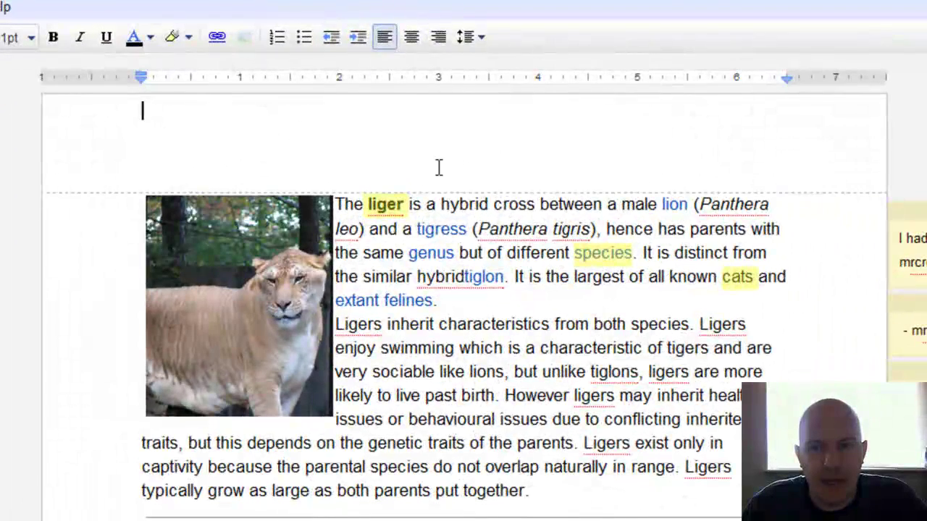
pyautogui.click(437, 40)
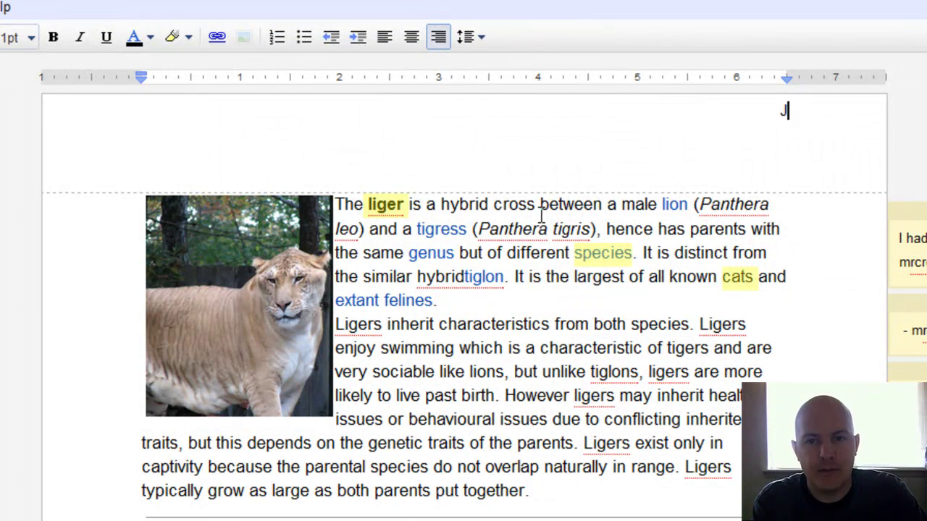
pyautogui.write('Mr Cross')
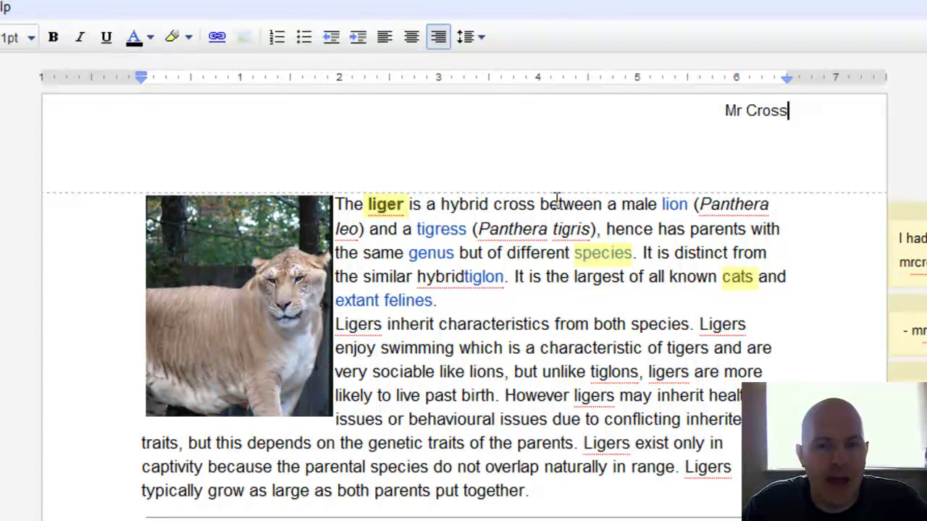
pyautogui.click(541, 145)
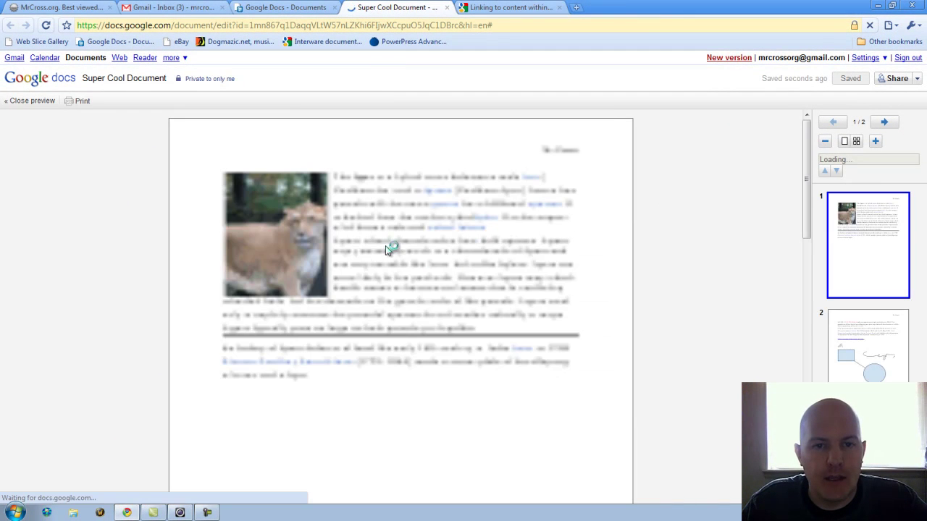
# Step: Examine the header on both pages in the print preview, and close the preview
pyautogui.scroll(-2, 561, 222)
pyautogui.scroll(-6, 561, 221)
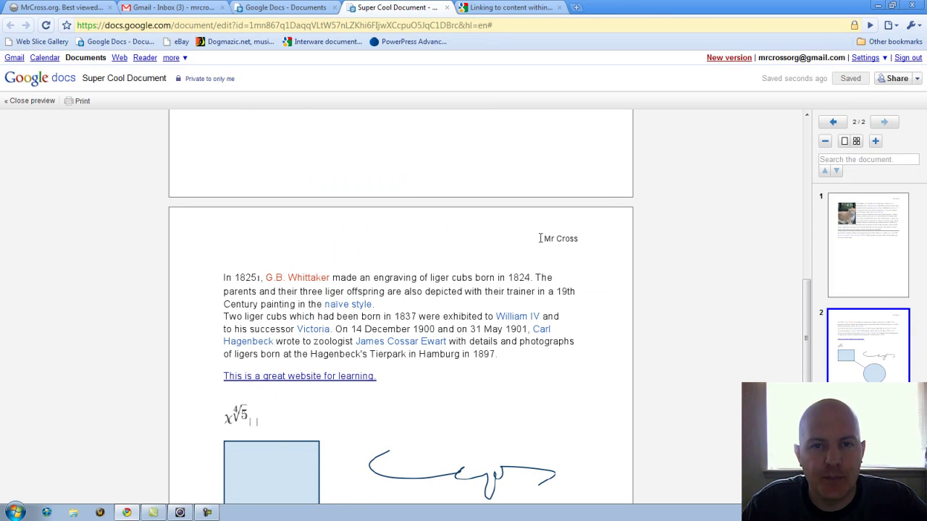
pyautogui.scroll(-5, 559, 253)
pyautogui.scroll(15, 558, 257)
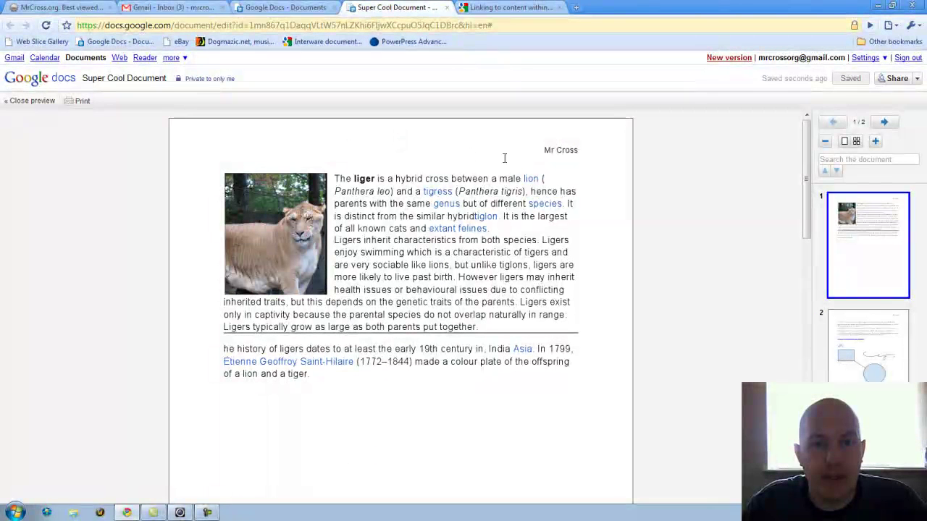
pyautogui.click(269, 7)
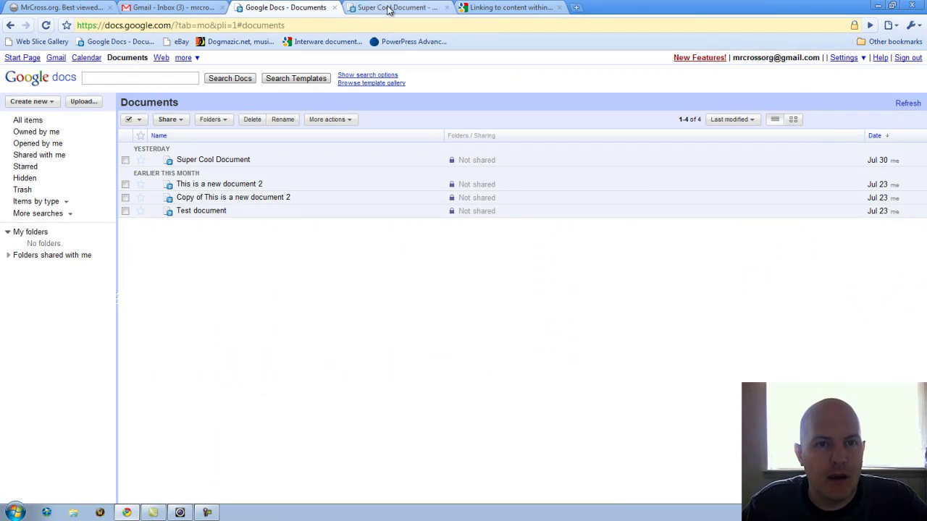
pyautogui.click(362, 7)
pyautogui.click(29, 101)
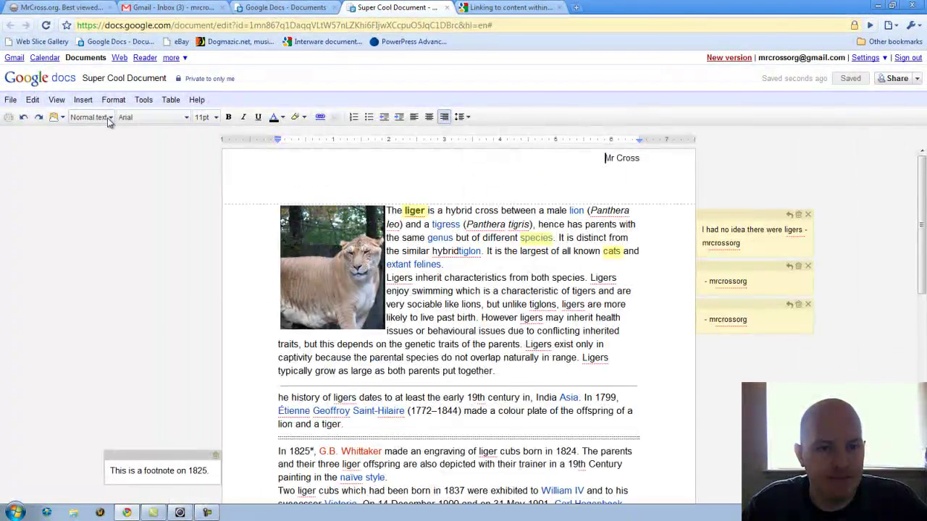
# Step: Insert a left-aligned page footer from the document body and enter the author's name in it
pyautogui.scroll(-3, 498, 355)
pyautogui.scroll(-3, 499, 354)
pyautogui.scroll(4, 499, 355)
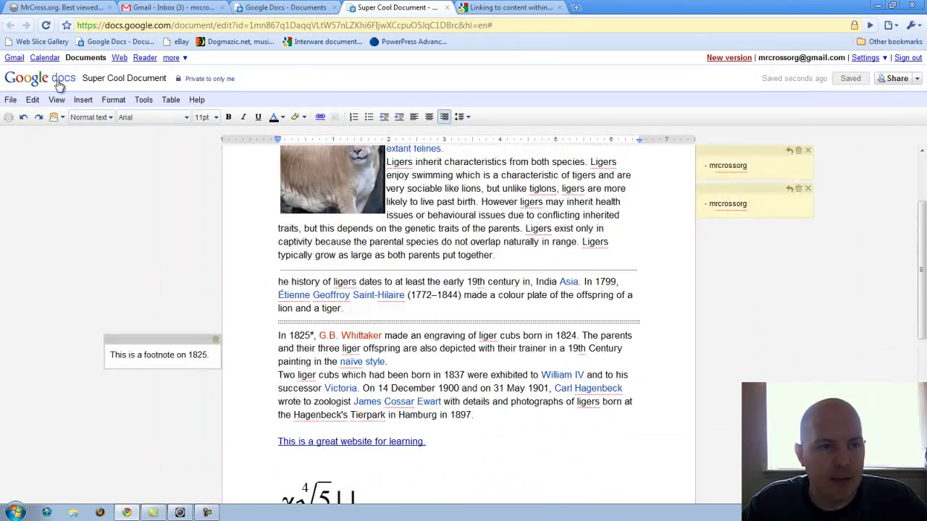
pyautogui.click(83, 100)
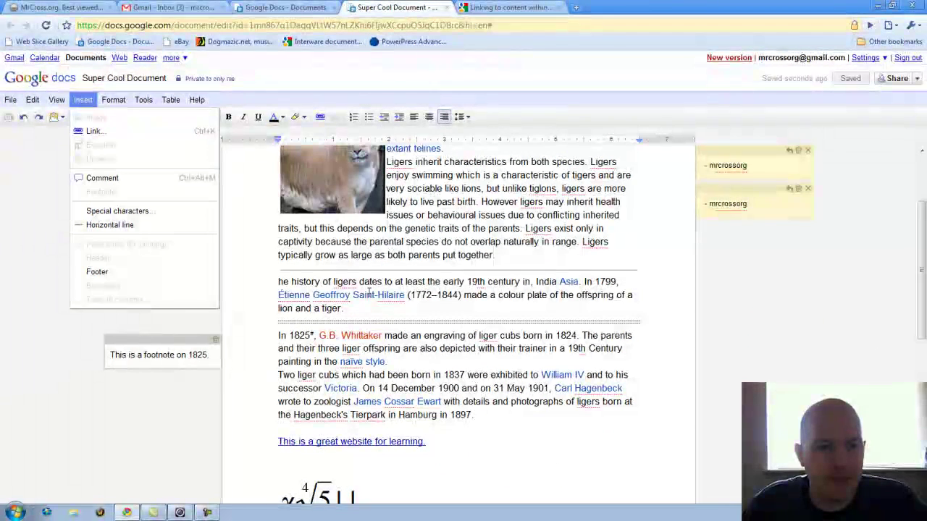
pyautogui.click(353, 255)
pyautogui.click(83, 100)
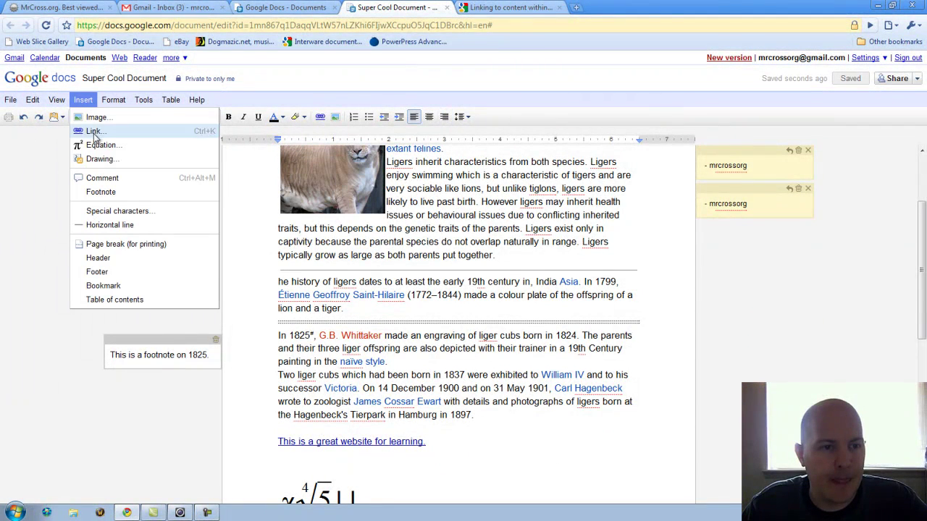
pyautogui.click(114, 273)
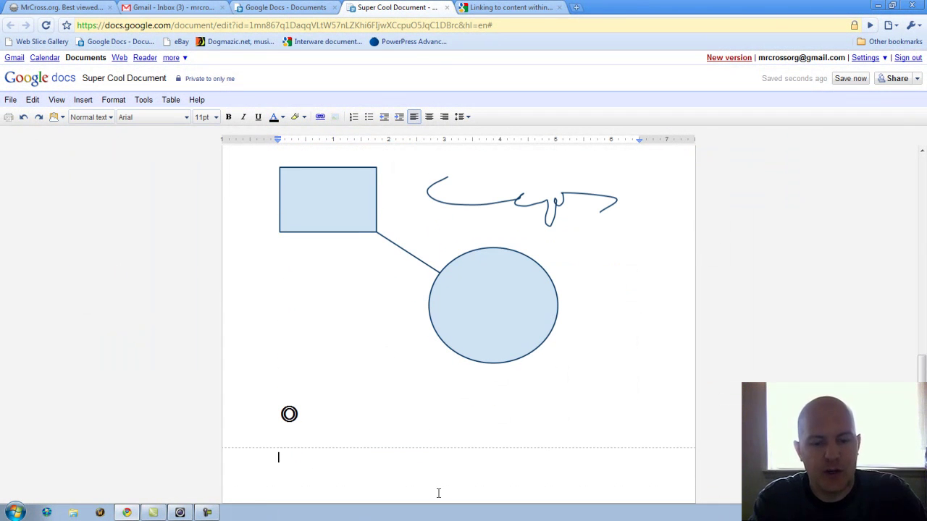
pyautogui.write('Mr Cross')
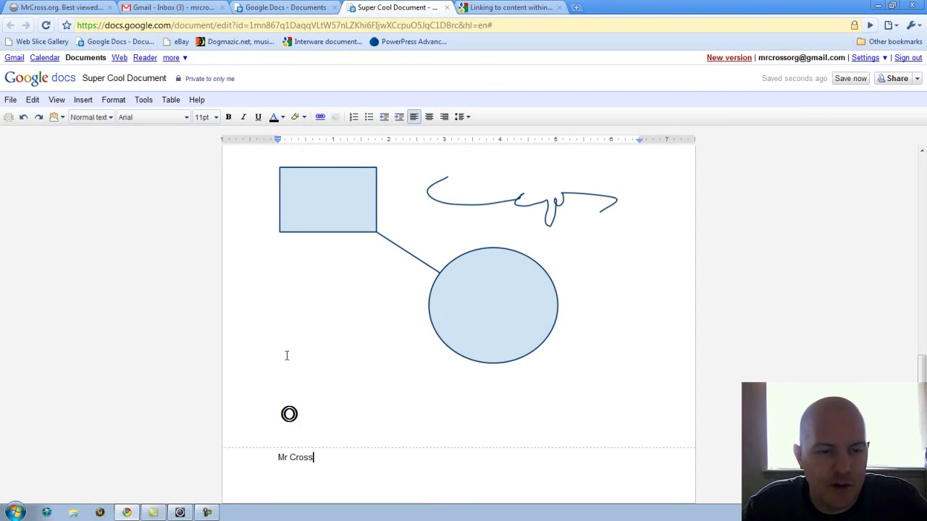
pyautogui.click(282, 356)
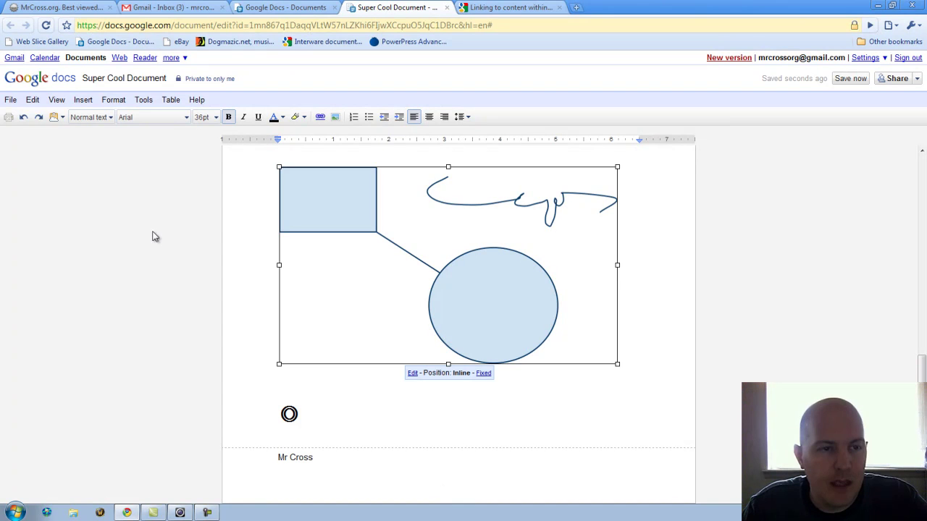
# Step: Open the print preview and examine the header and footer on both pages
pyautogui.click(11, 99)
pyautogui.click(39, 273)
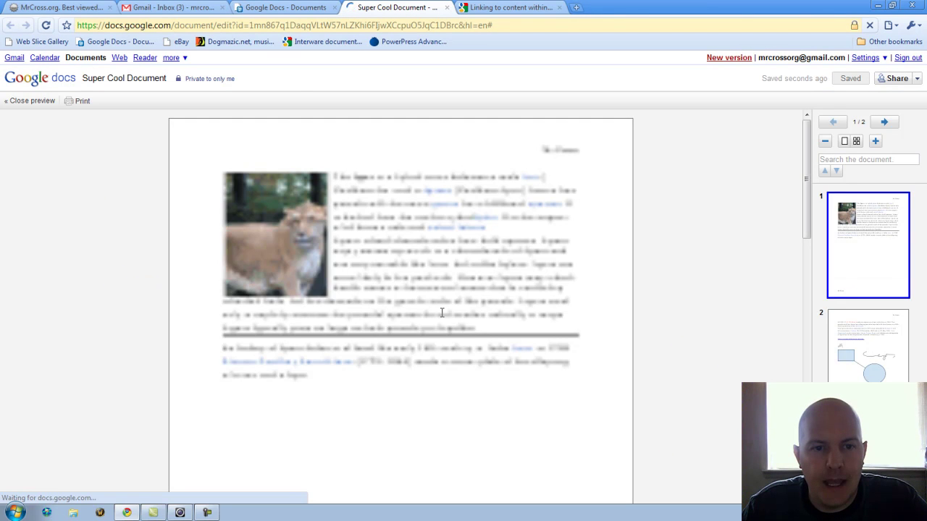
pyautogui.scroll(-10, 672, 322)
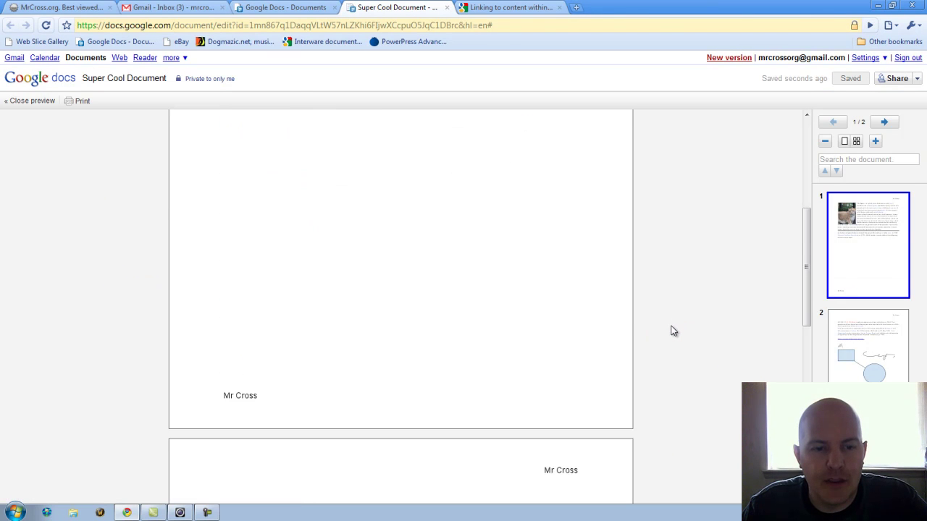
pyautogui.scroll(-4, 670, 333)
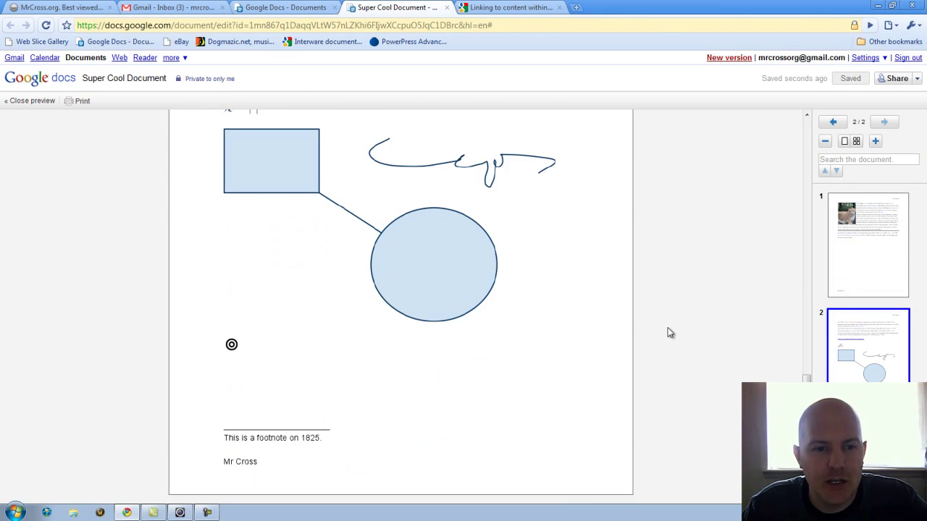
pyautogui.scroll(3, 667, 328)
pyautogui.scroll(-3, 667, 326)
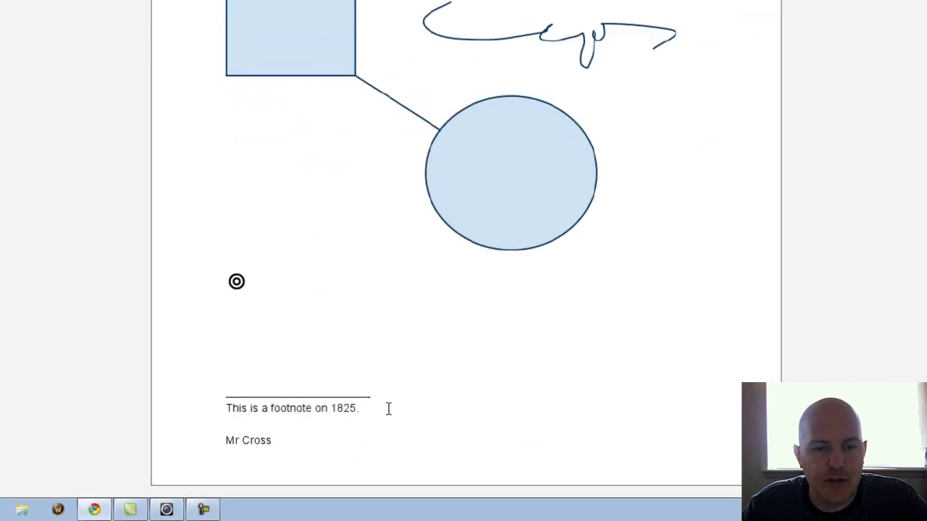
# Step: Highlight the footnote on 1825 and the "In 1825" sentences it refers to on the second page, and close the preview
pyautogui.moveTo(344, 437); pyautogui.dragTo(225, 425)
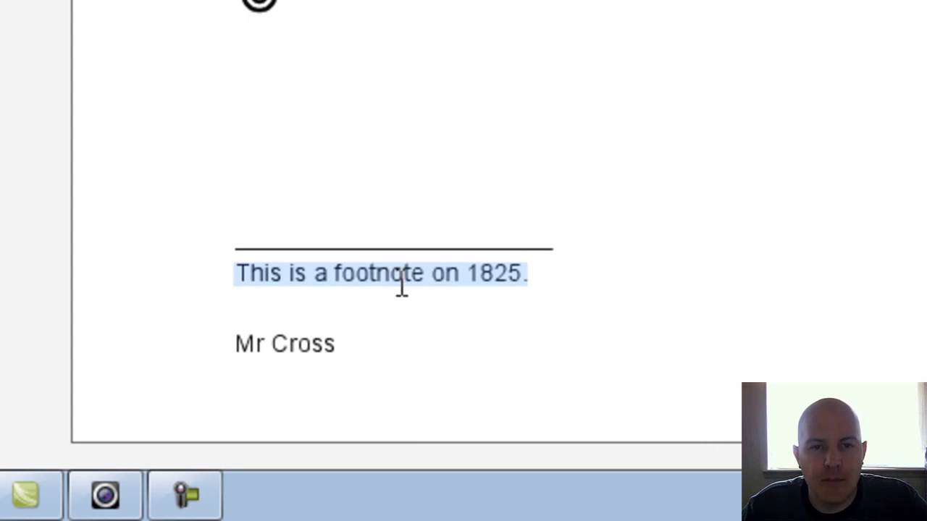
pyautogui.moveTo(223, 264); pyautogui.dragTo(518, 289)
pyautogui.click(788, 184)
pyautogui.scroll(5, 772, 169)
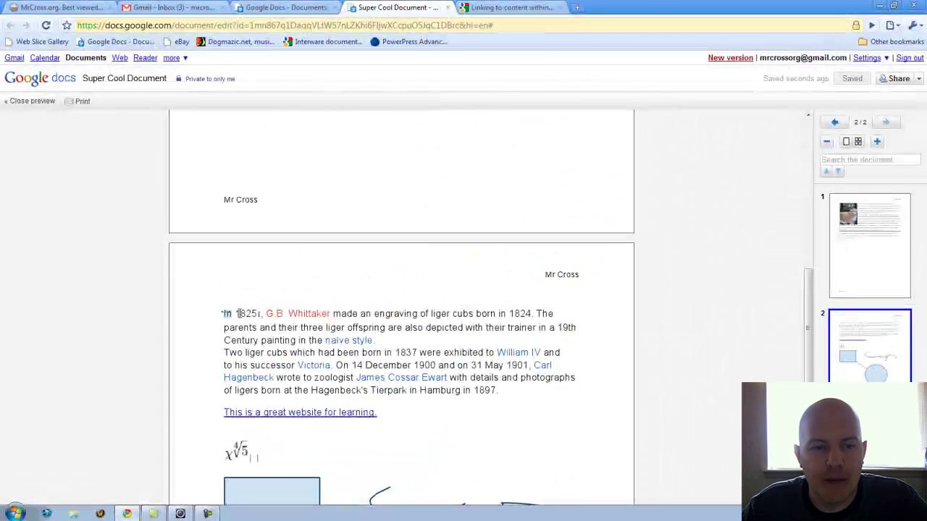
pyautogui.moveTo(224, 314); pyautogui.dragTo(489, 346)
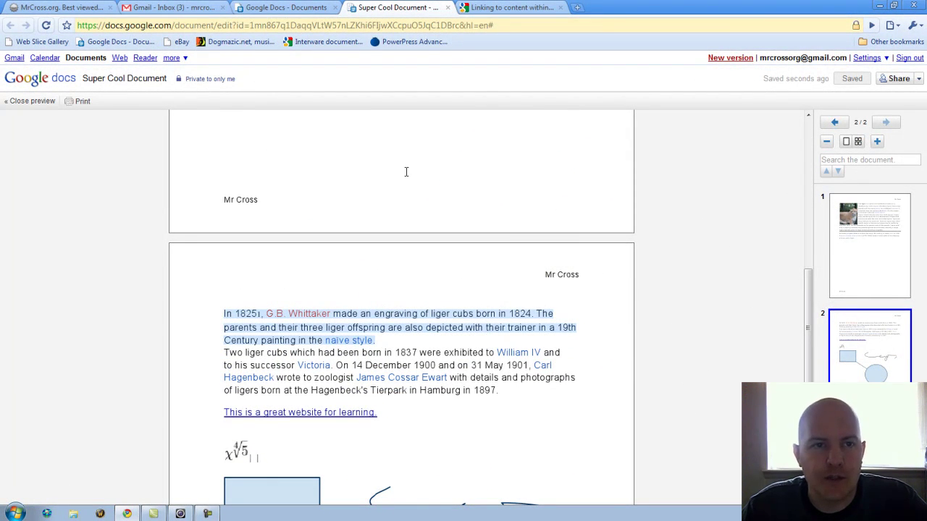
pyautogui.scroll(8, 468, 209)
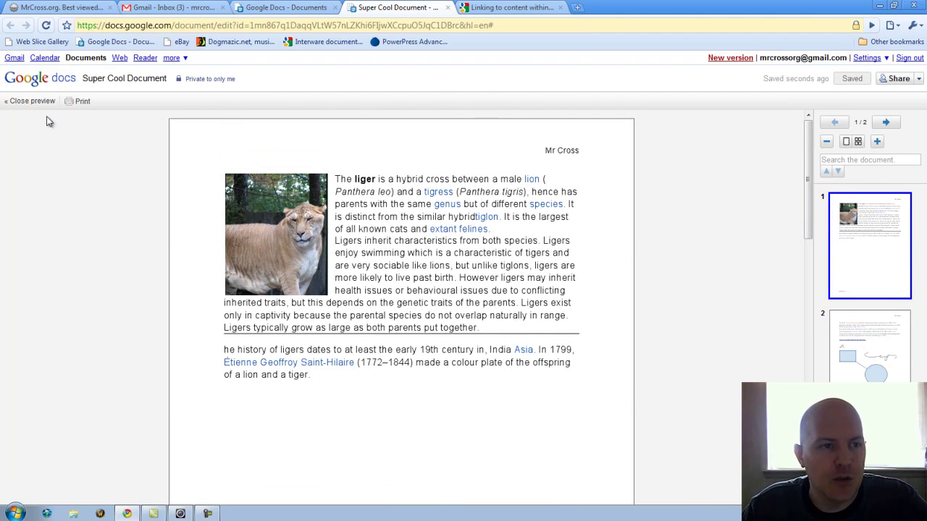
pyautogui.click(33, 102)
# Step: Insert a bookmark at the word "Ligers" that opens the "Ligers inherit characteristics" paragraph
pyautogui.scroll(10, 227, 269)
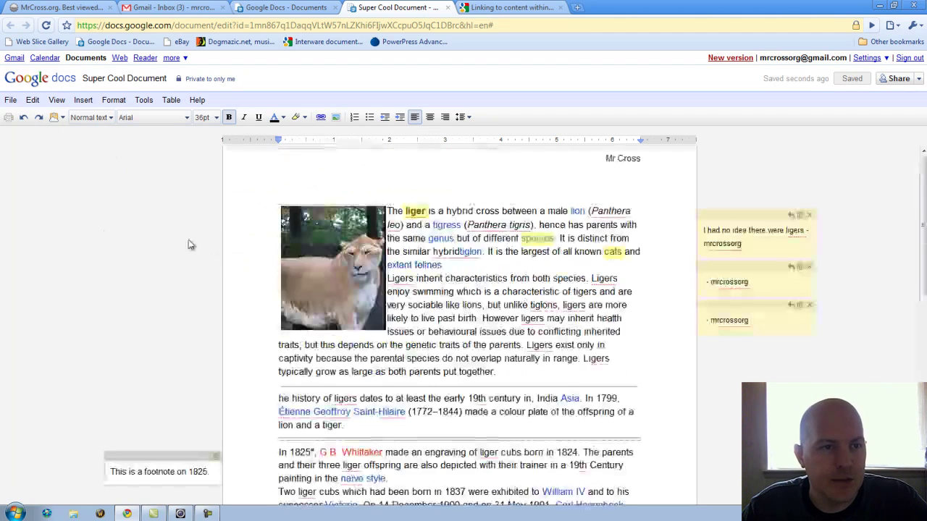
pyautogui.click(83, 100)
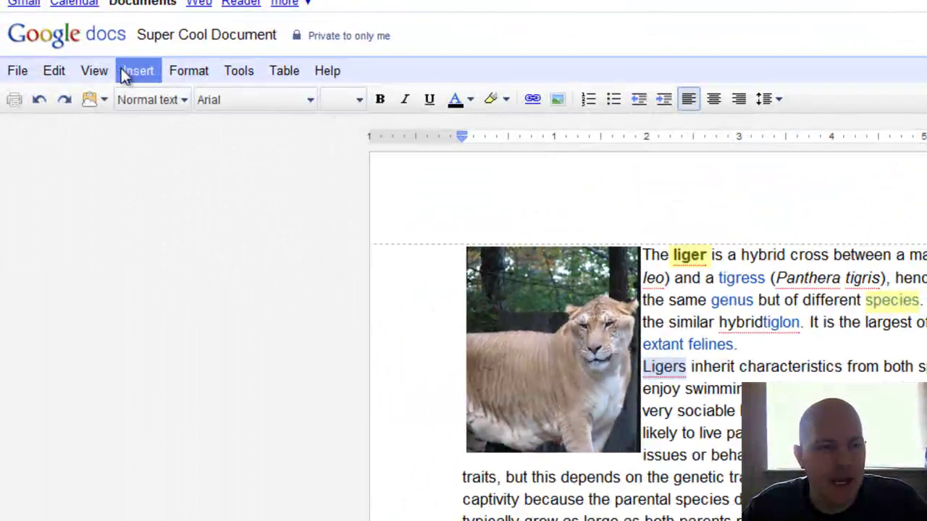
pyautogui.click(124, 76)
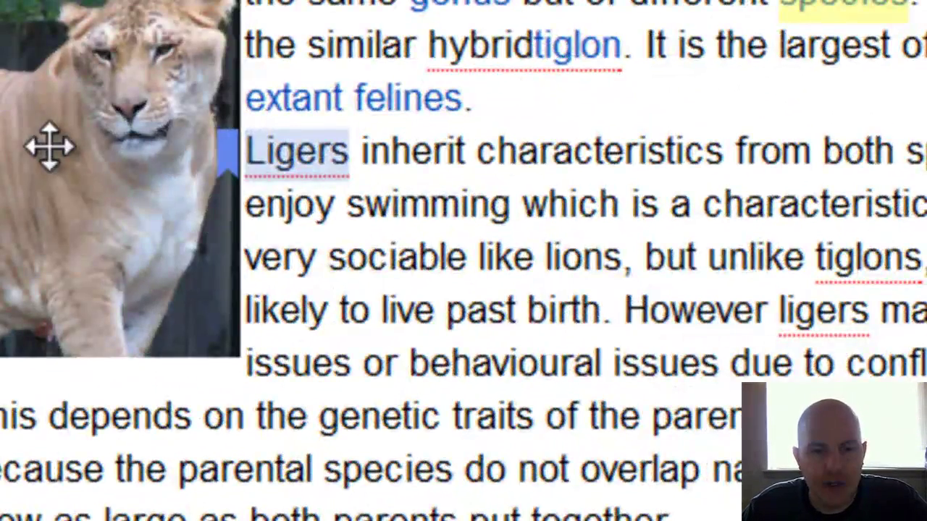
pyautogui.click(189, 205)
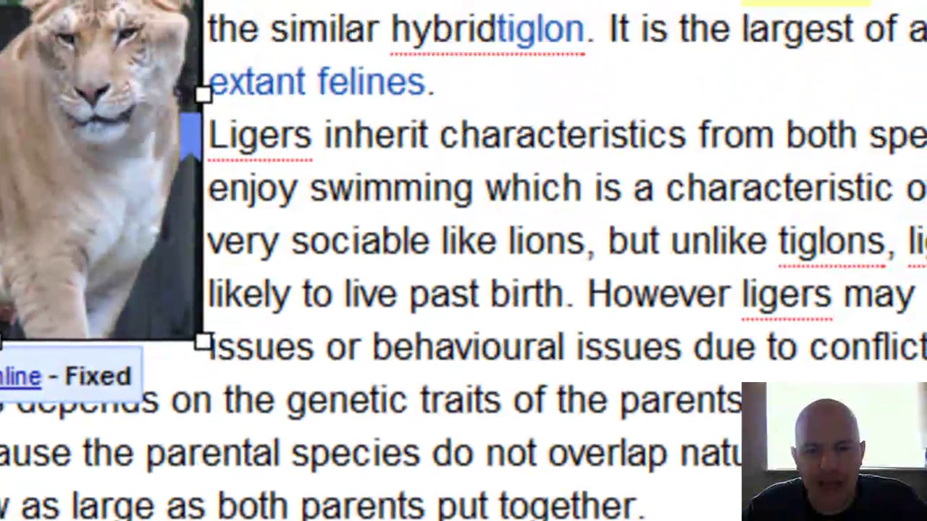
# Step: Select the word "naturally" in the sentence about captivity and insert a second bookmark there
pyautogui.click(757, 378)
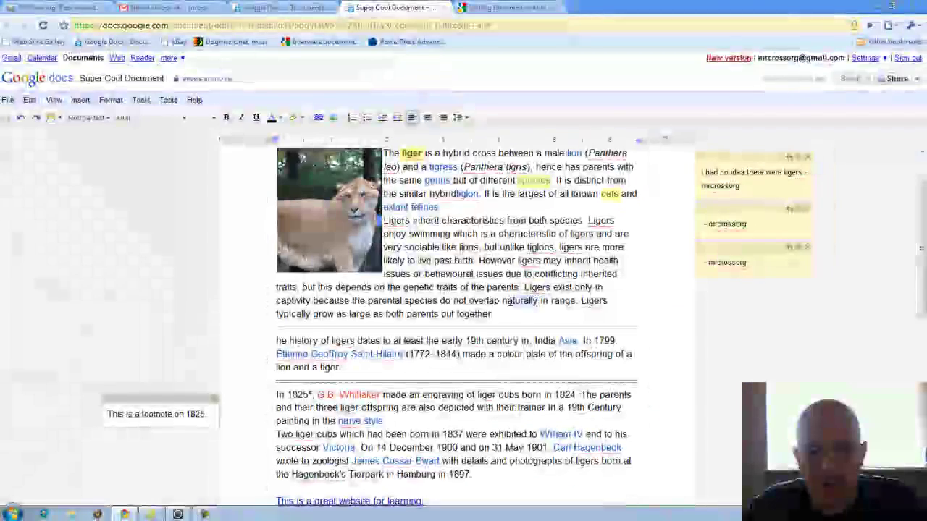
pyautogui.click(80, 100)
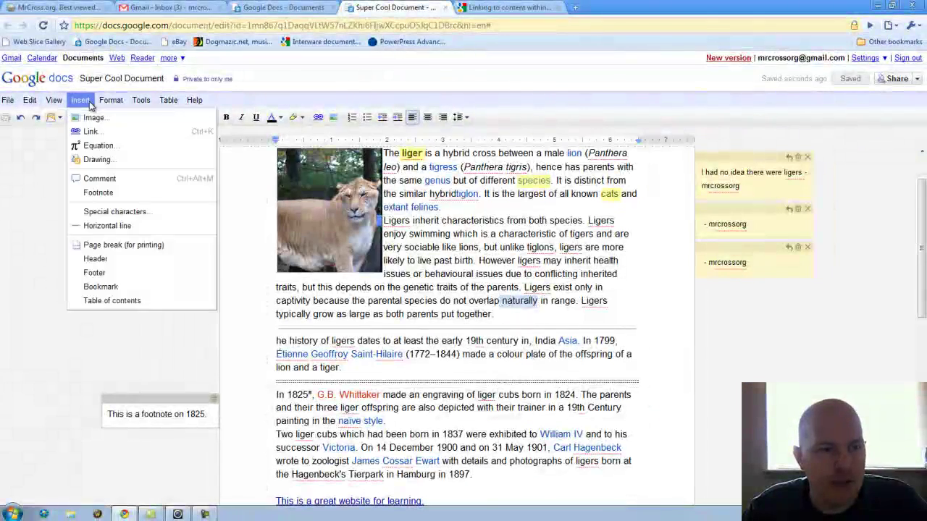
pyautogui.click(99, 286)
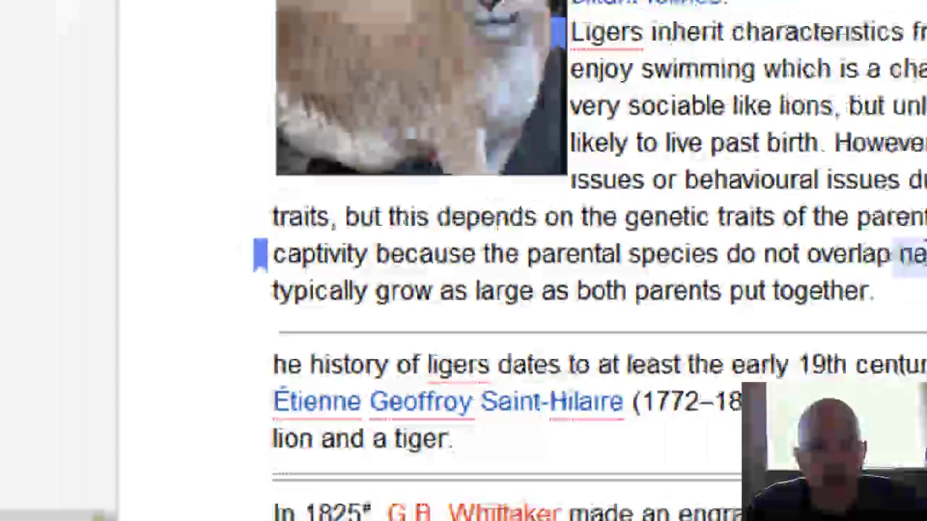
# Step: Add blank lines under the "This is a great website for learning." link and insert a link to Bookmark 1 above the equation
pyautogui.scroll(-3, 427, 291)
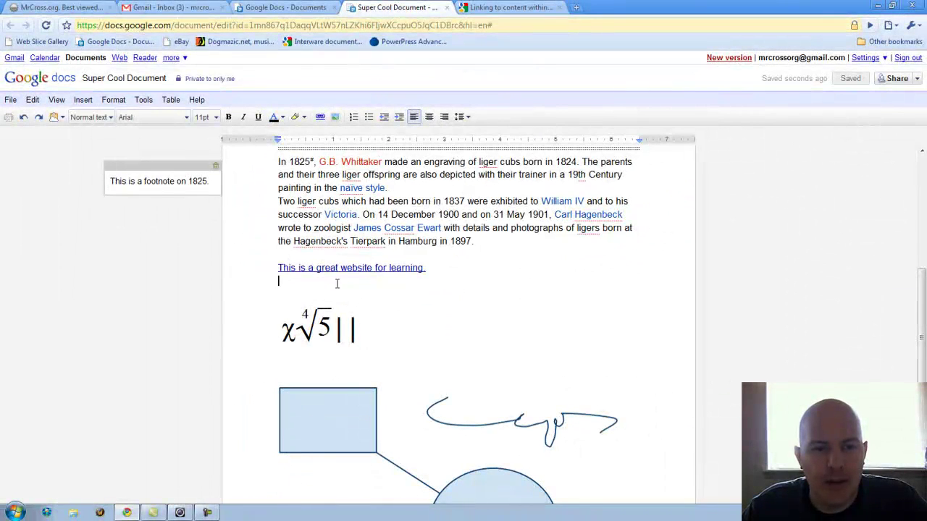
pyautogui.press('Return')
pyautogui.press('Return')
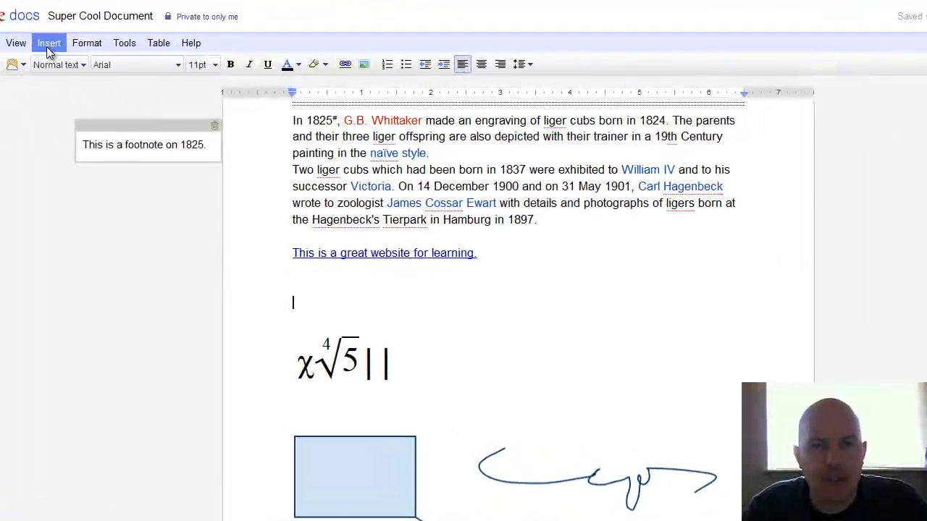
pyautogui.click(83, 101)
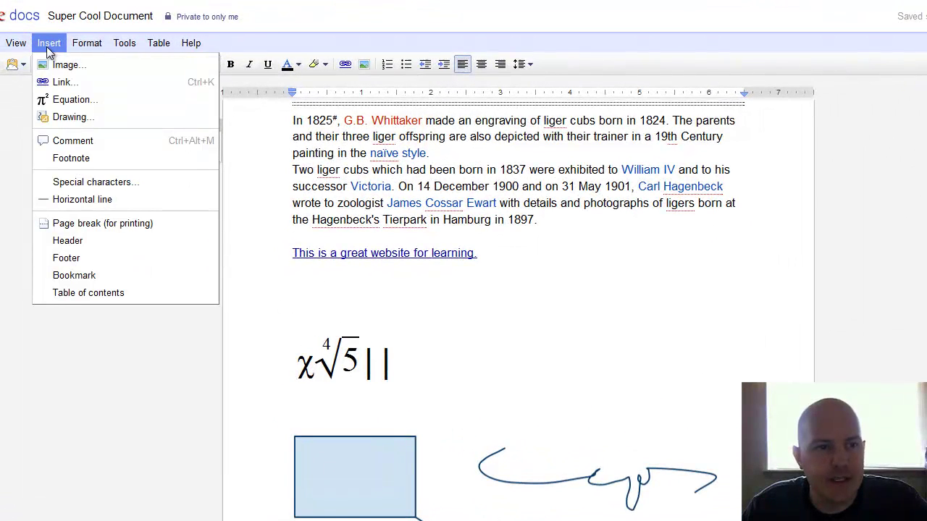
pyautogui.click(62, 84)
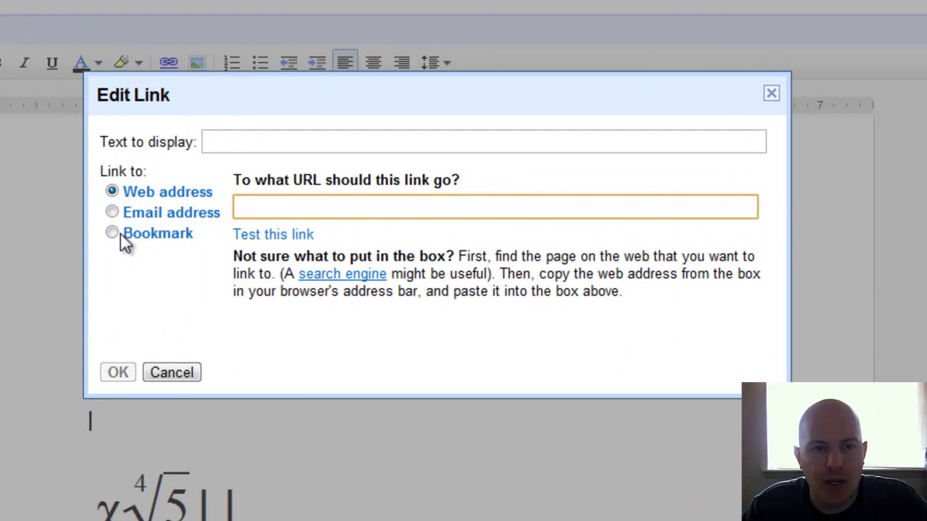
pyautogui.click(115, 233)
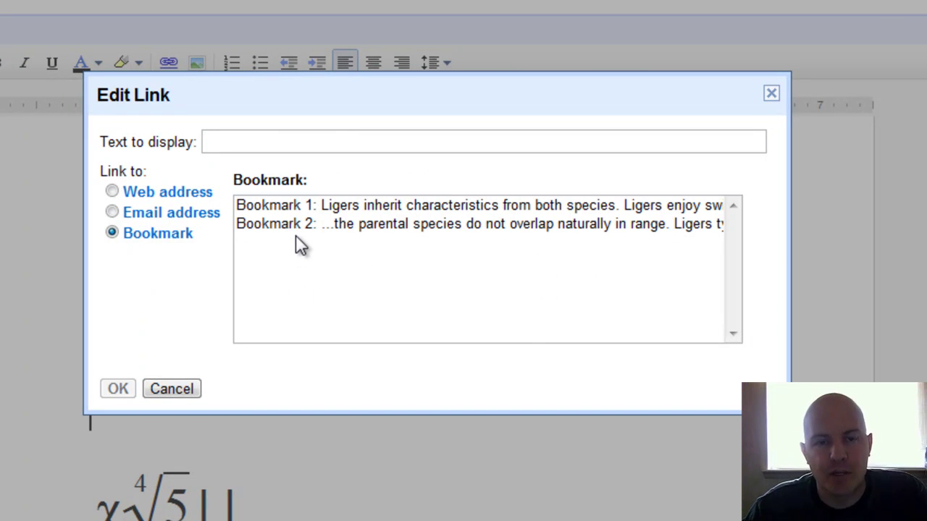
pyautogui.click(301, 209)
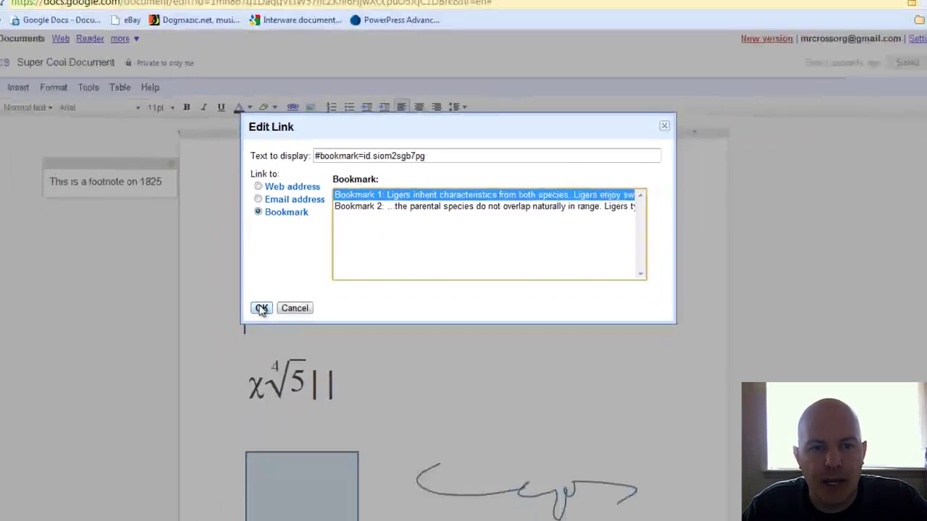
pyautogui.click(117, 389)
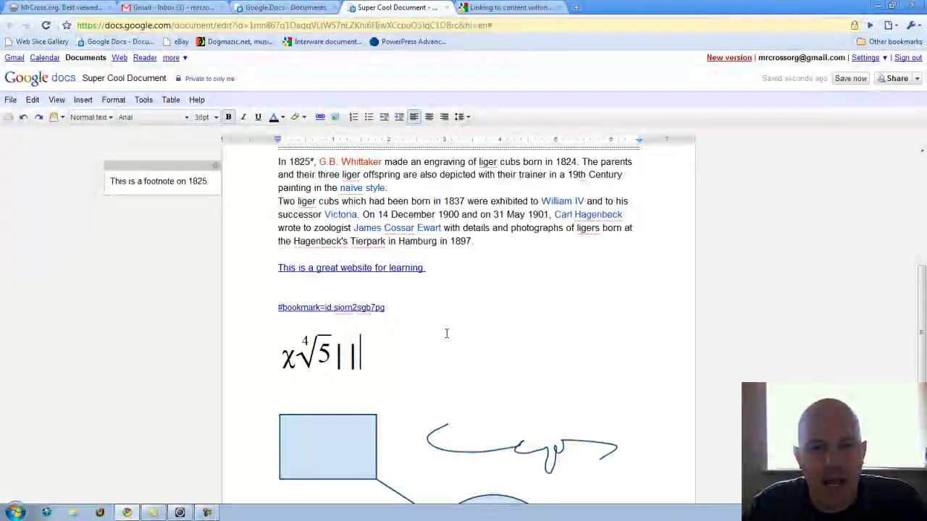
# Step: Follow the new bookmark link above the equation to jump to the "Ligers inherit characteristics" paragraph
pyautogui.scroll(-3, 447, 333)
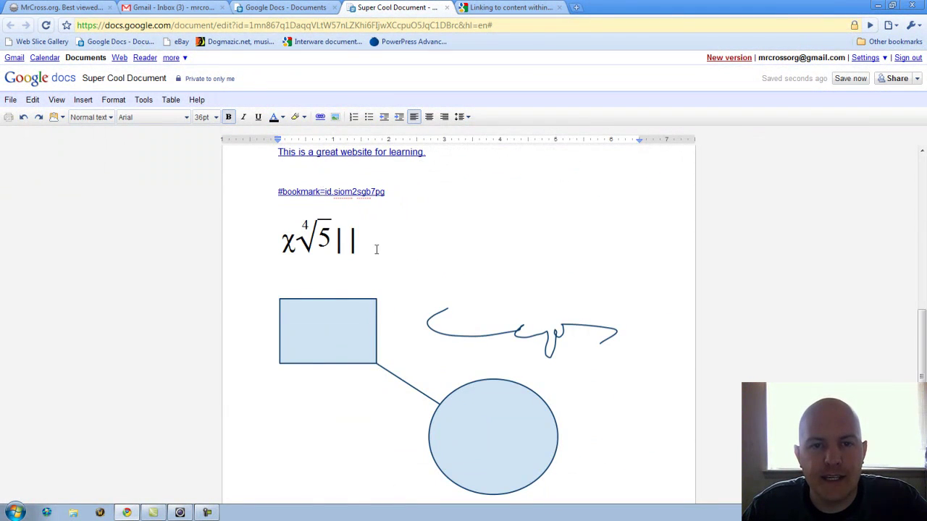
pyautogui.scroll(9, 392, 272)
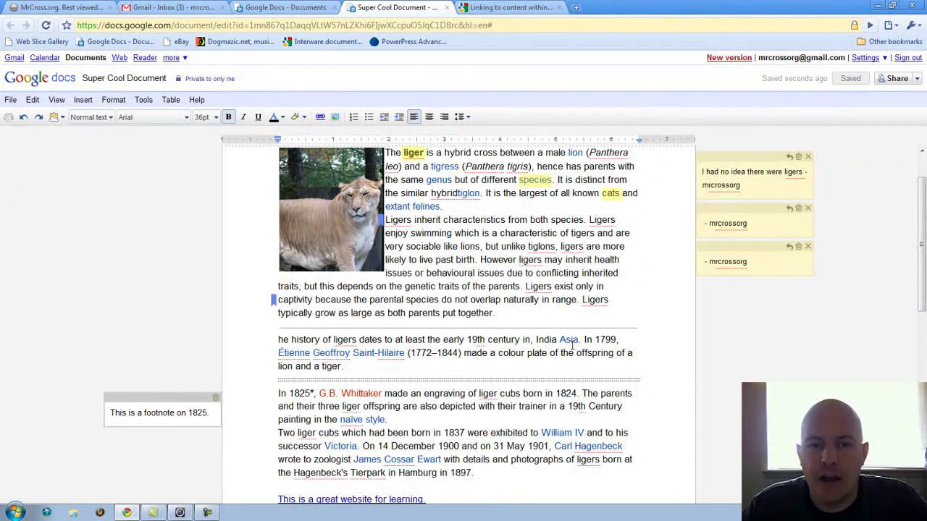
pyautogui.scroll(-3, 559, 395)
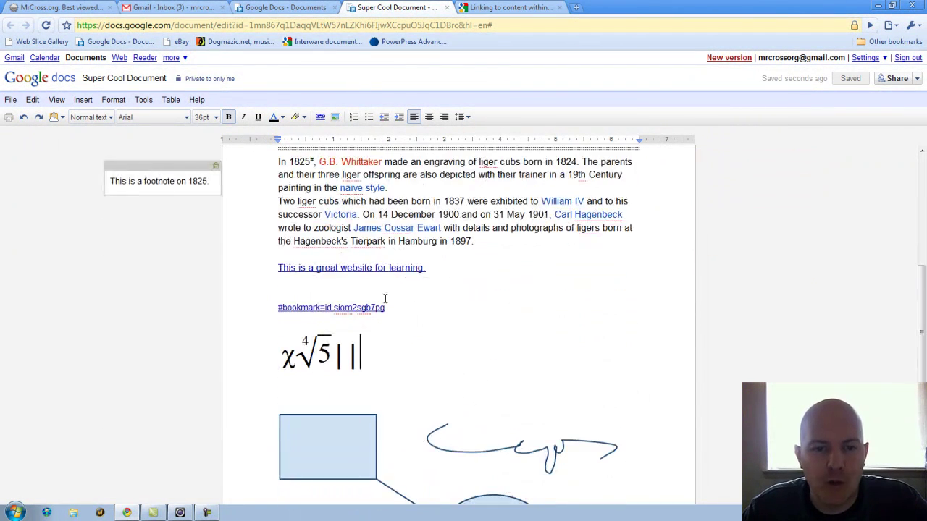
pyautogui.click(336, 309)
pyautogui.click(352, 322)
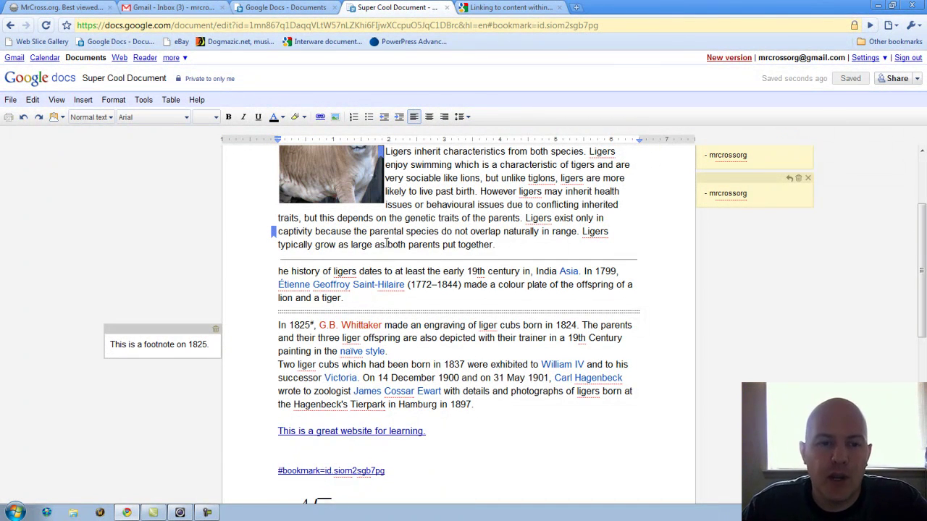
# Step: Add a line above the liger picture at the start of the document and insert a table of contents there
pyautogui.scroll(2, 280, 231)
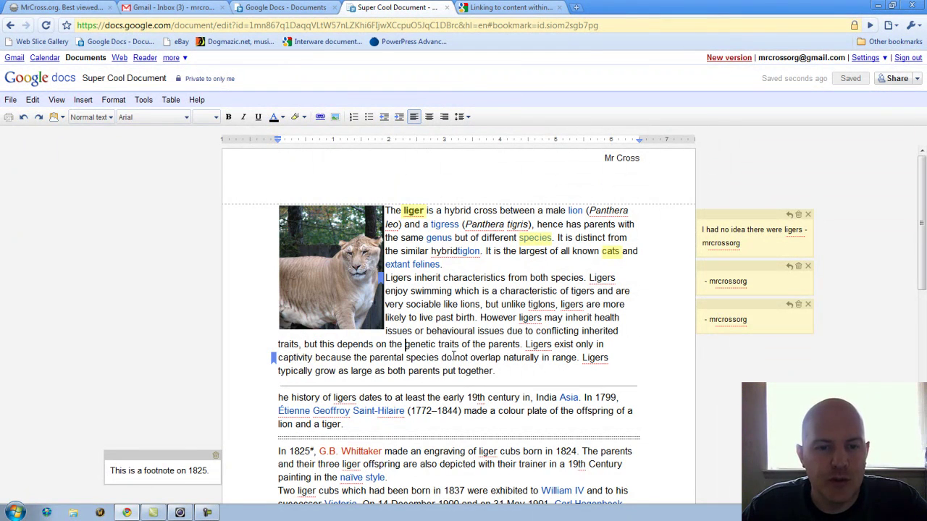
pyautogui.press('Return')
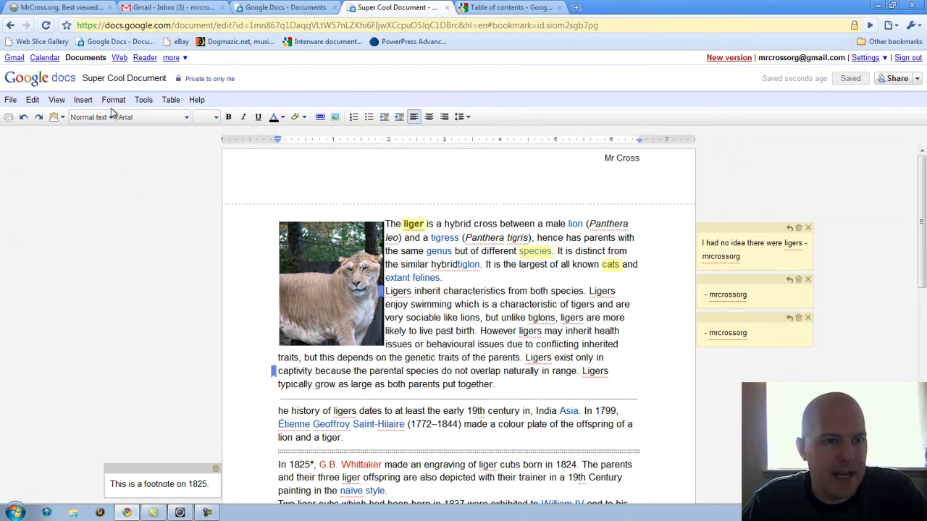
pyautogui.click(83, 101)
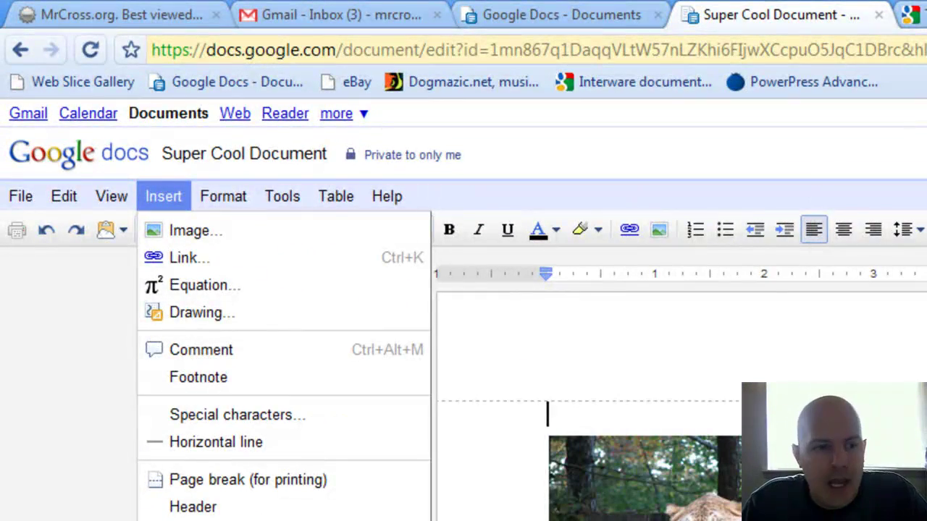
pyautogui.click(217, 520)
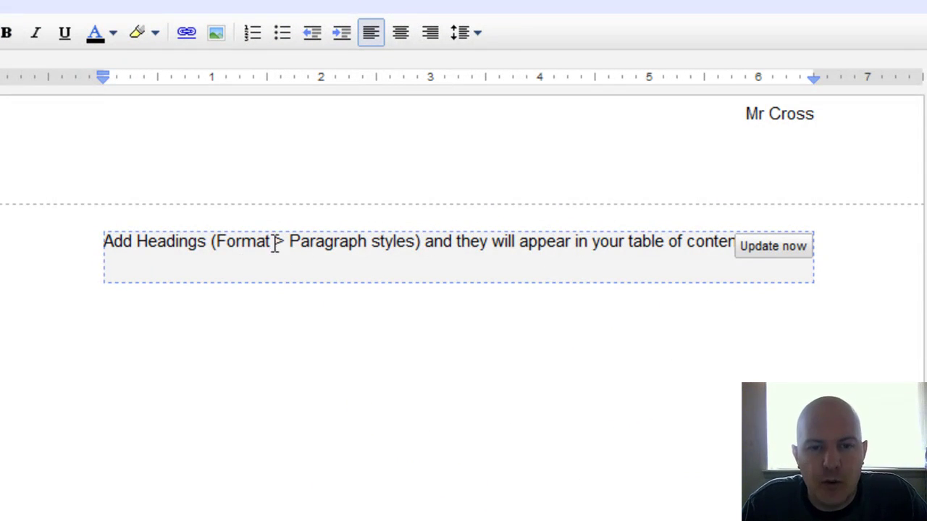
# Step: Highlight "Format > Paragraph styles" in the table of contents placeholder and view the available paragraph styles
pyautogui.moveTo(414, 239); pyautogui.dragTo(206, 239)
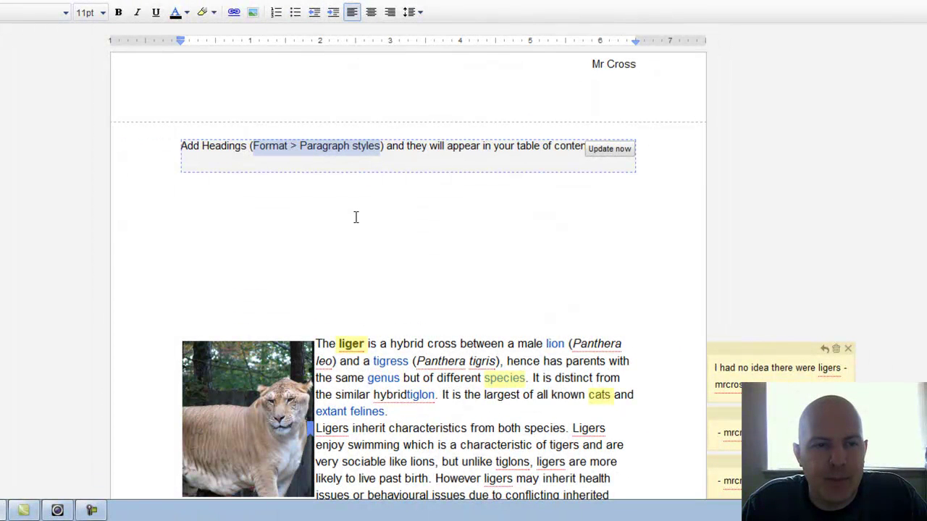
pyautogui.click(54, 53)
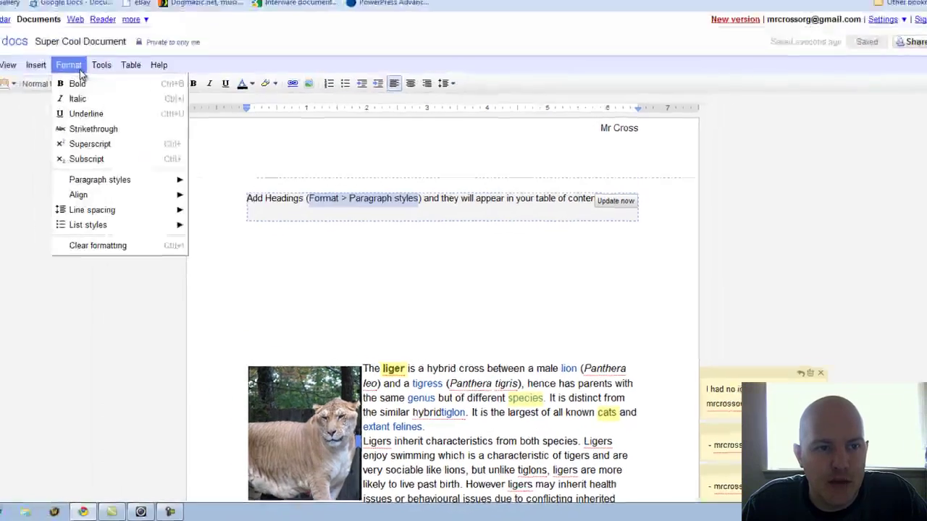
pyautogui.moveTo(147, 209)
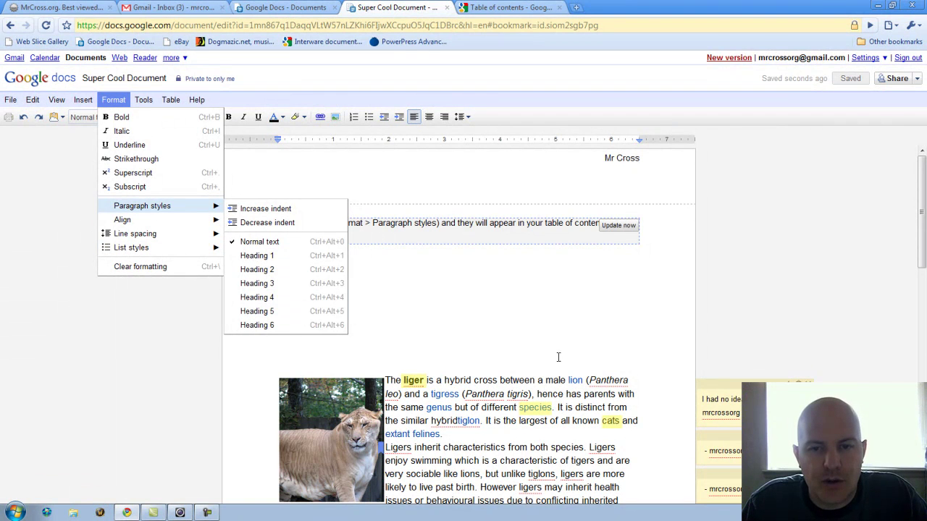
# Step: Enter the title "Liger" between the table of contents and the picture, and format it as Heading 1
pyautogui.click(427, 304)
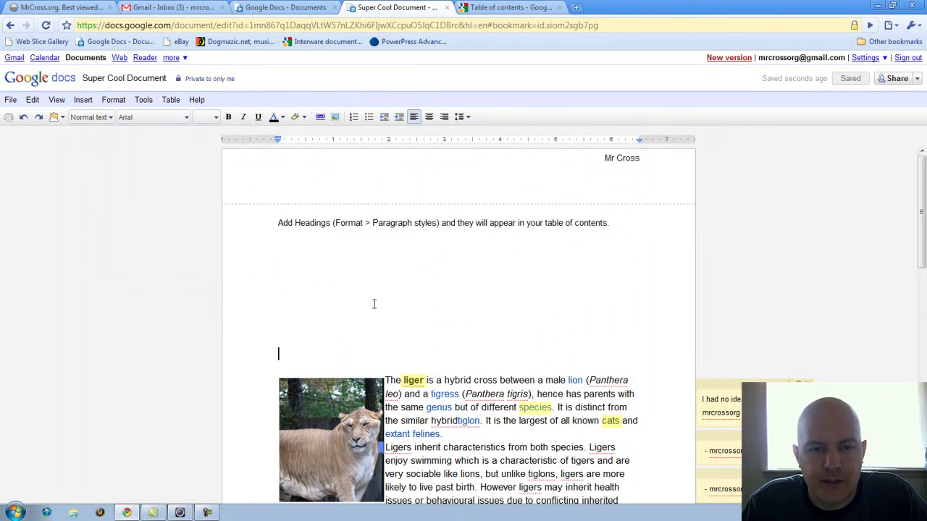
pyautogui.write('Liger')
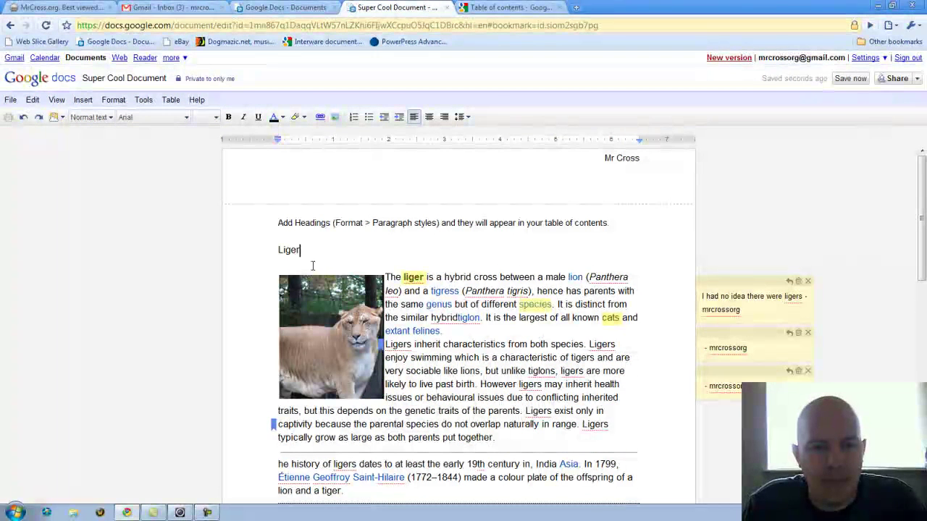
pyautogui.moveTo(300, 249); pyautogui.dragTo(262, 246)
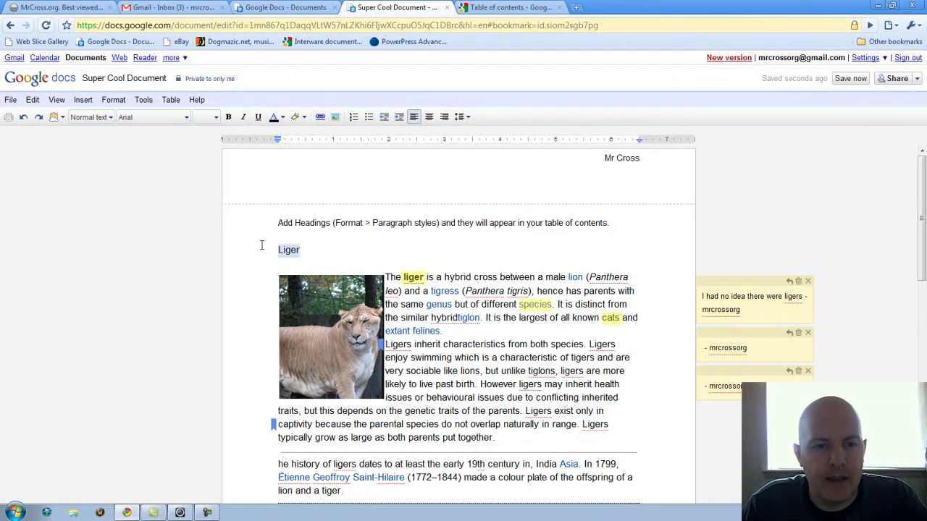
pyautogui.click(113, 99)
pyautogui.moveTo(151, 206)
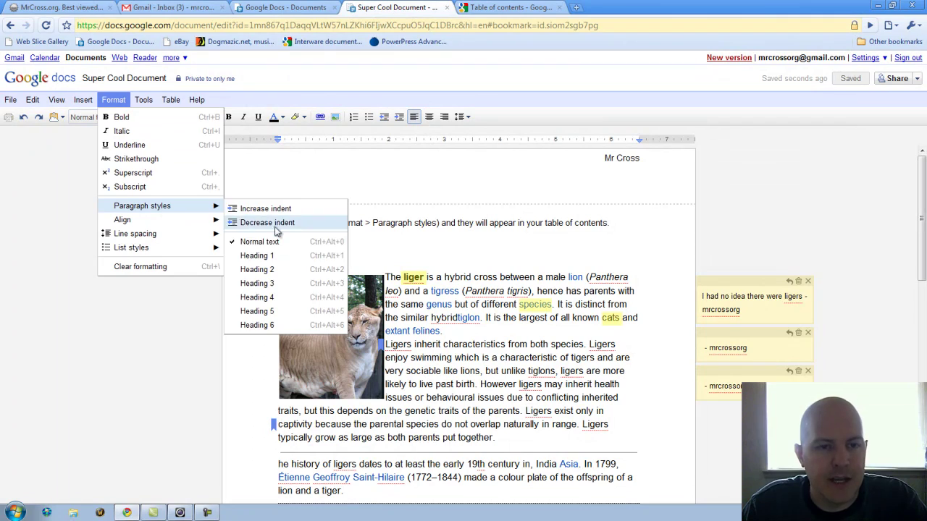
pyautogui.click(270, 257)
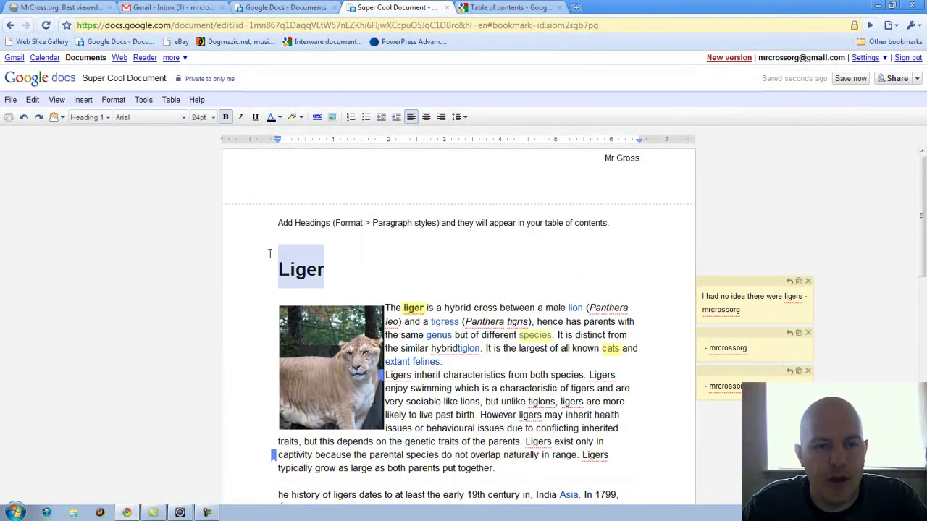
pyautogui.click(349, 279)
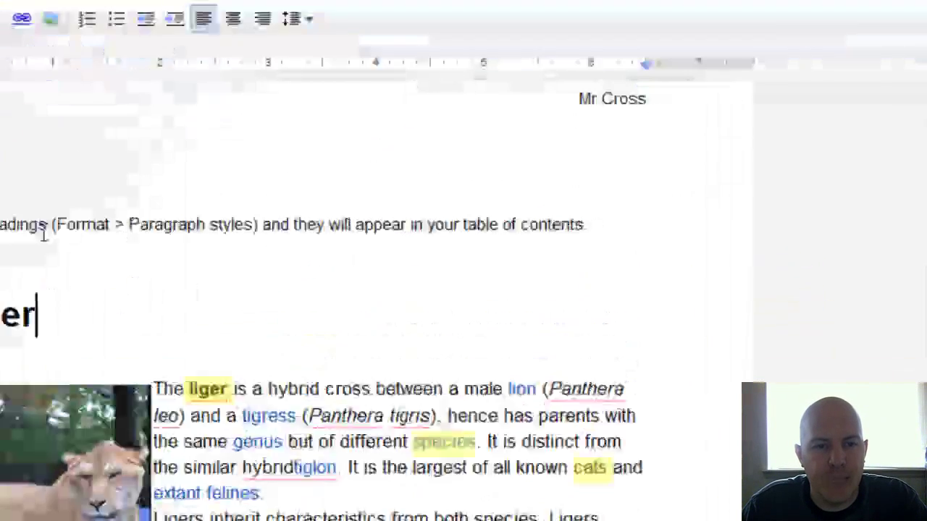
# Step: Update the table of contents to include the Liger heading
pyautogui.click(329, 228)
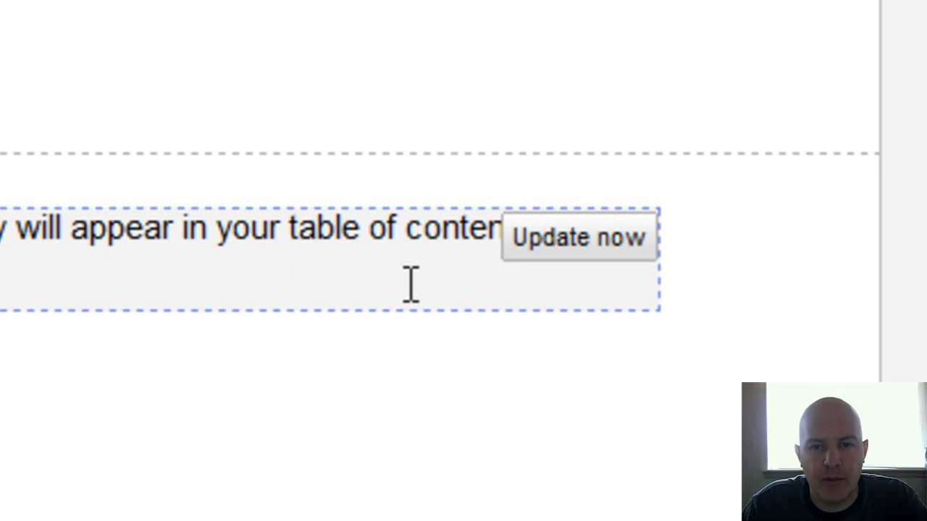
pyautogui.click(588, 245)
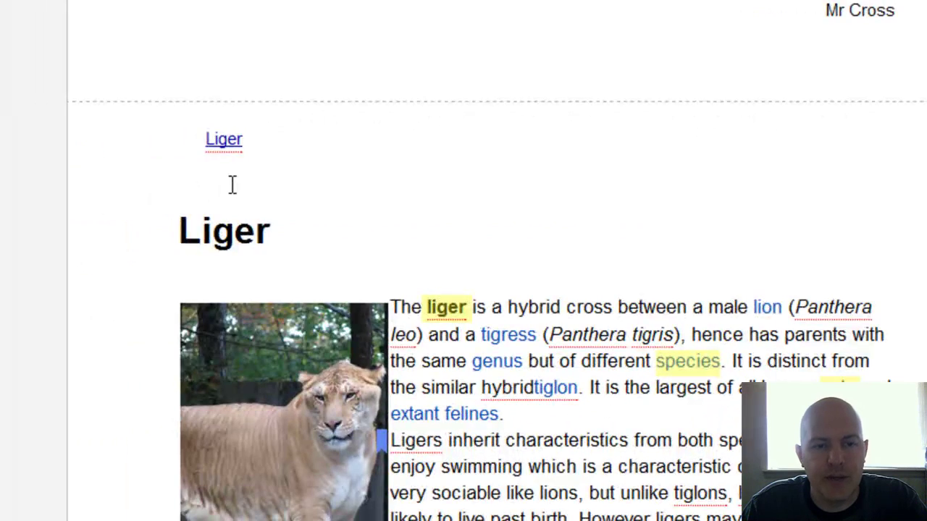
pyautogui.click(259, 139)
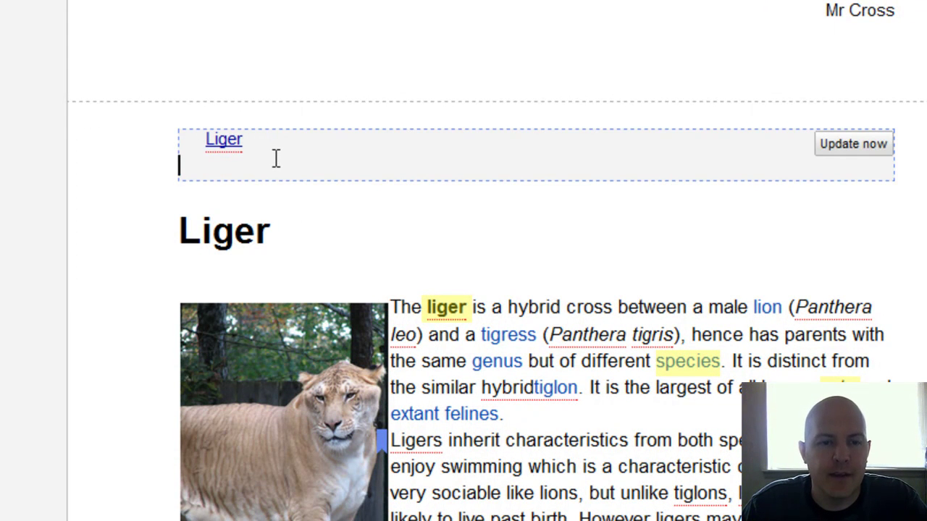
pyautogui.click(281, 240)
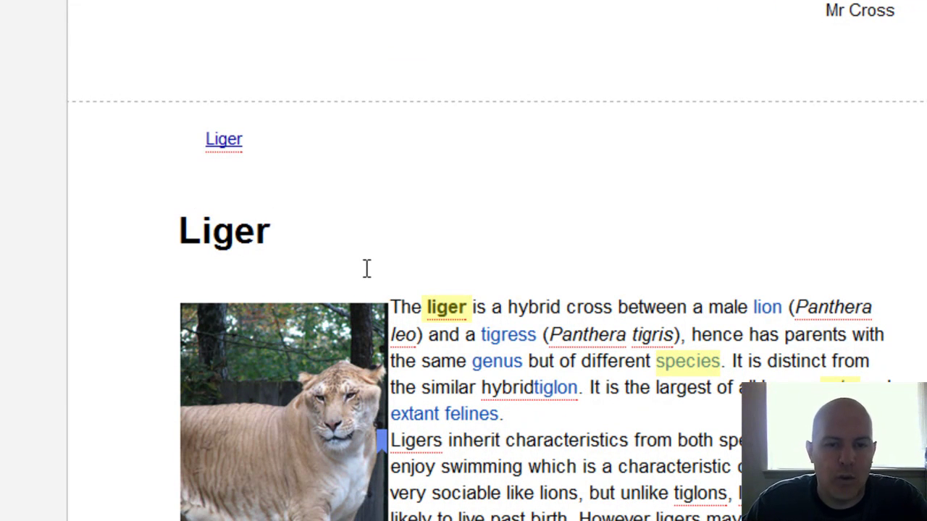
# Step: Select the opening text from "The liger" through "species" and format its paragraph as Heading 2
pyautogui.moveTo(391, 307); pyautogui.dragTo(723, 360)
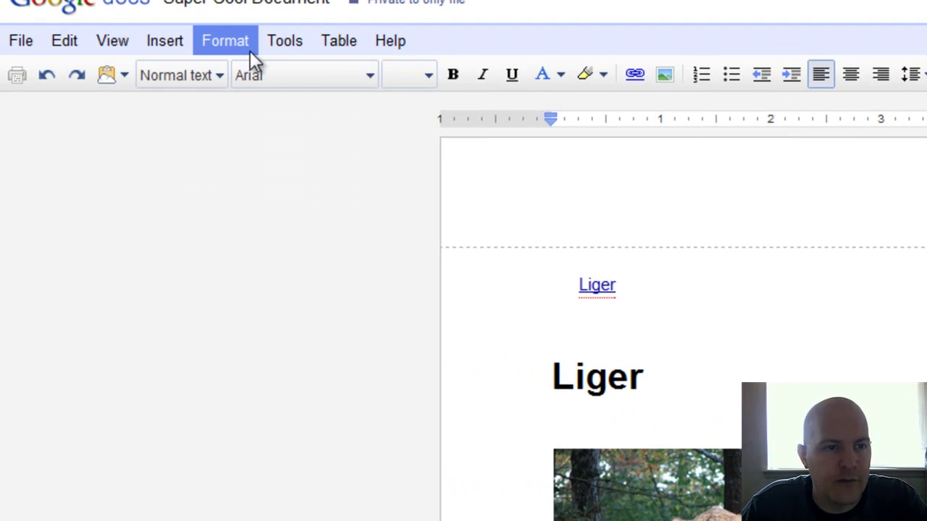
pyautogui.click(246, 47)
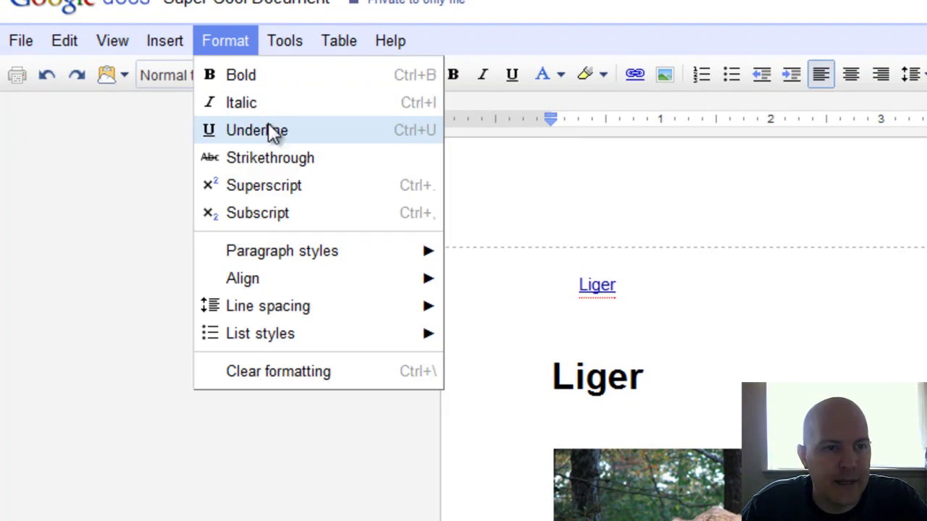
pyautogui.moveTo(273, 247)
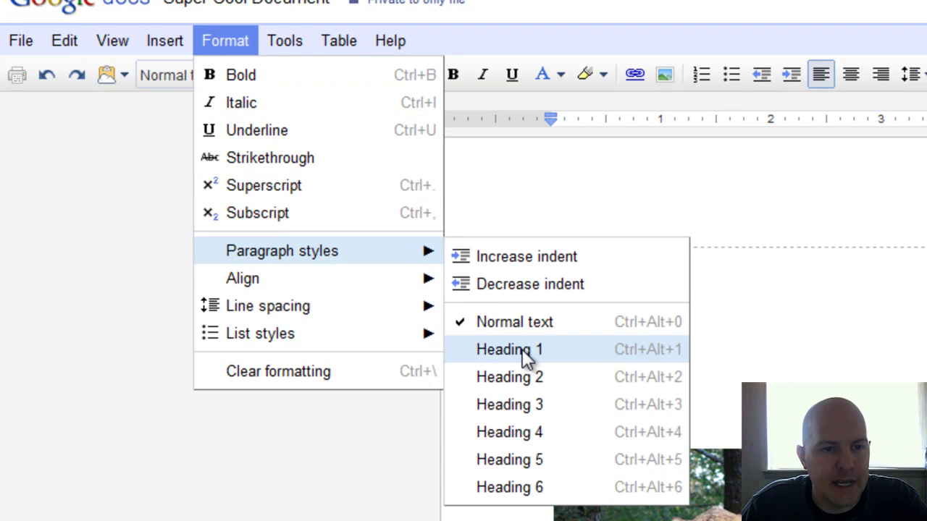
pyautogui.click(520, 378)
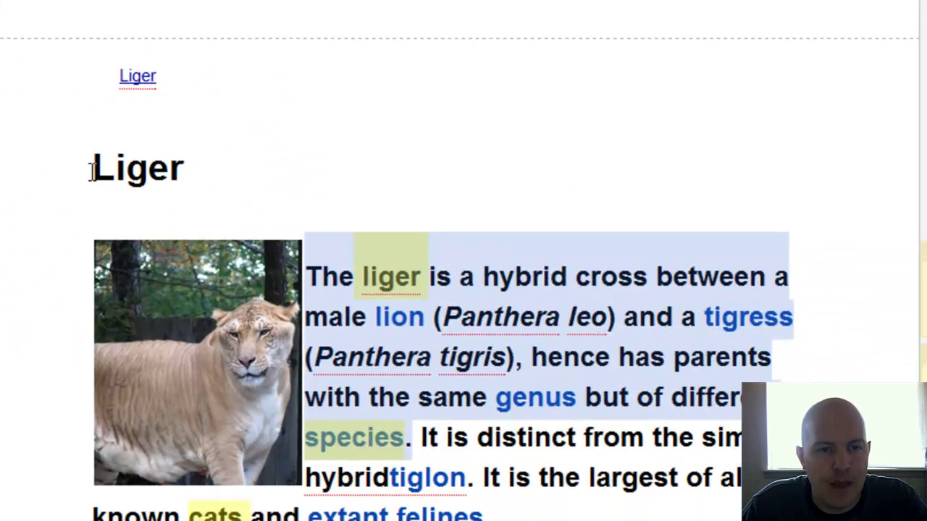
# Step: Refresh the table of contents to include the Heading 2 paragraph, and open the list of paragraph styles
pyautogui.click(223, 97)
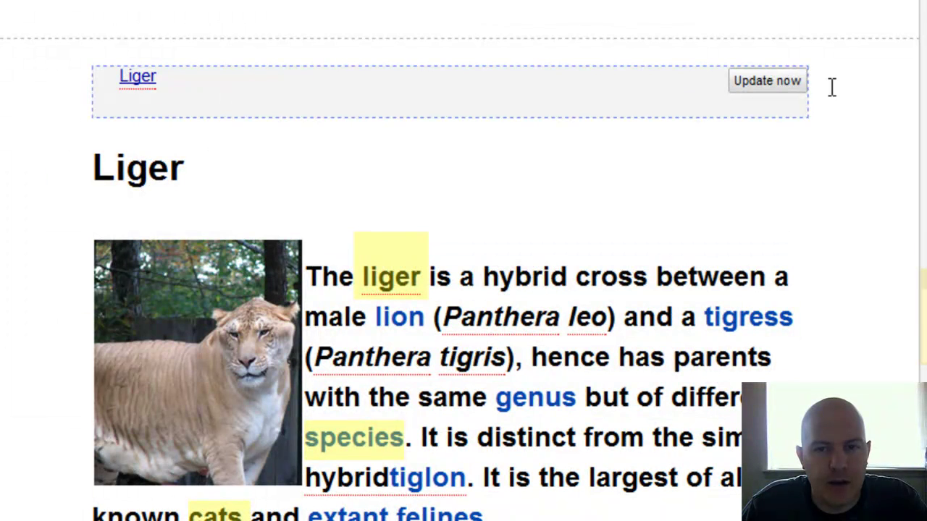
pyautogui.click(775, 84)
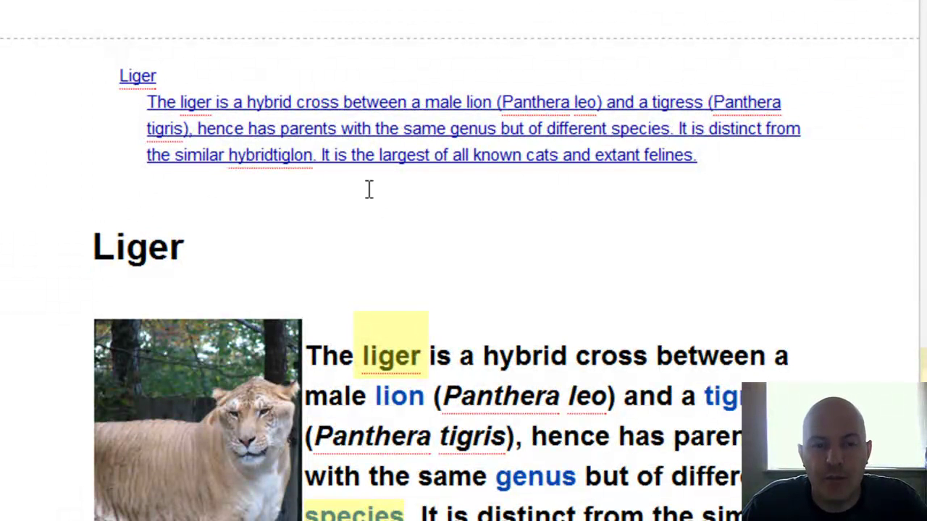
pyautogui.moveTo(0, 45)
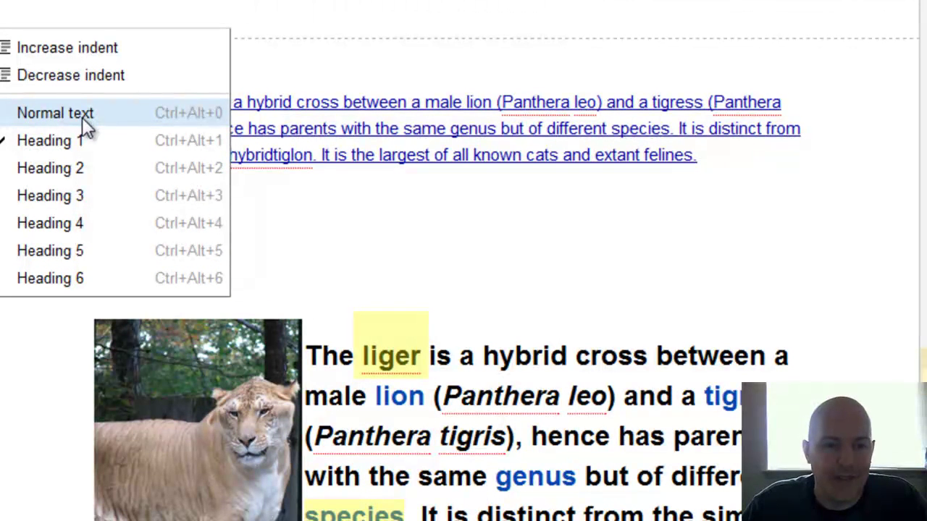
# Step: Dismiss the paragraph style list and test the table of contents by following its Liger entry to the linked heading
pyautogui.click(705, 156)
pyautogui.click(503, 76)
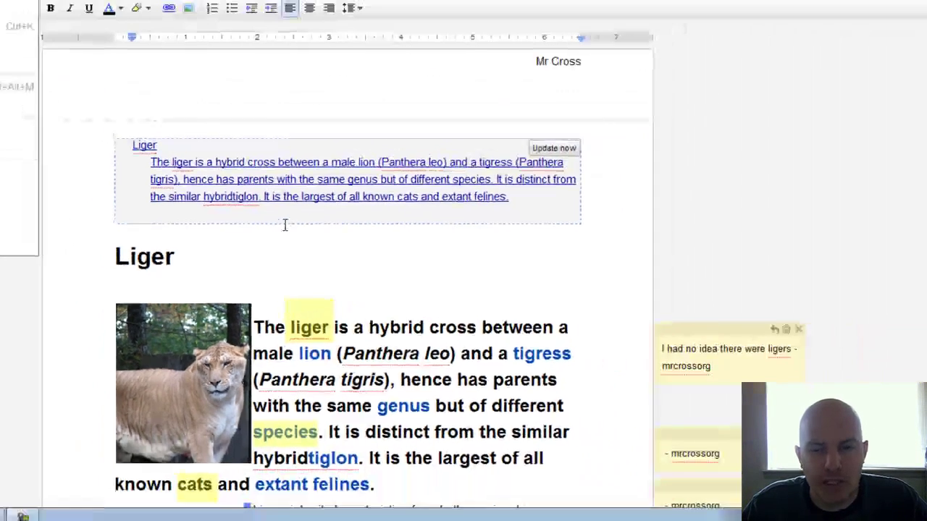
pyautogui.click(374, 206)
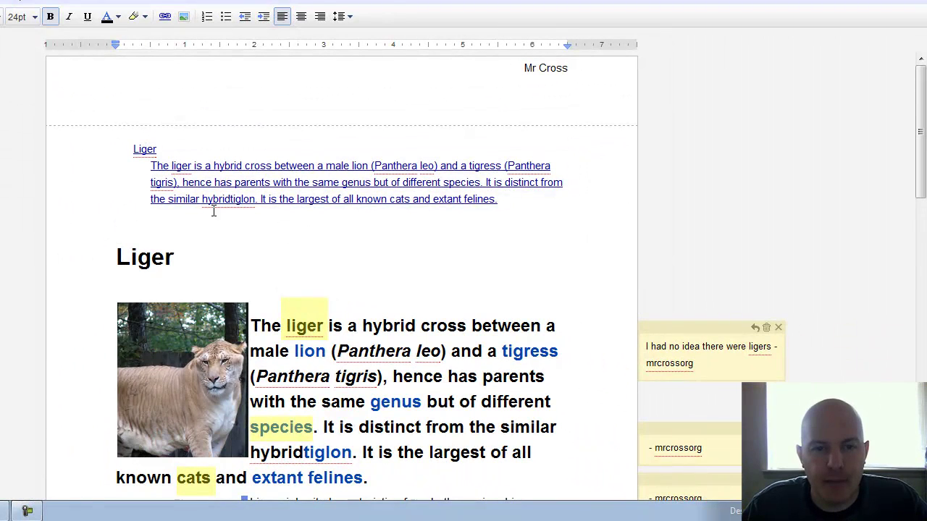
pyautogui.click(141, 148)
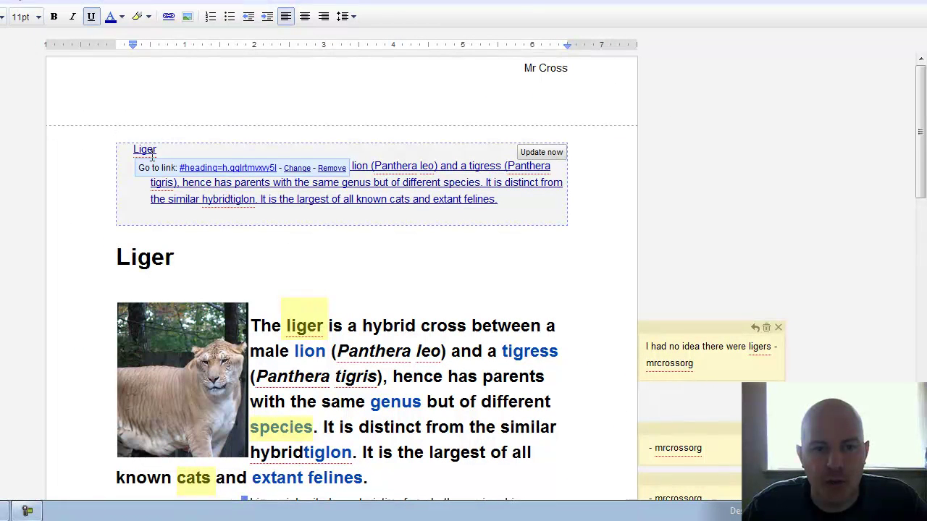
pyautogui.click(204, 168)
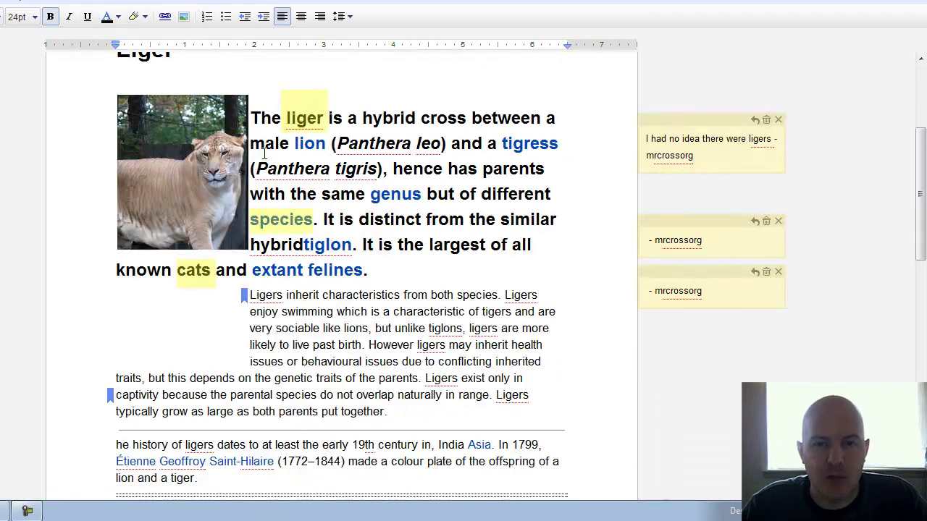
pyautogui.scroll(3, 923, 159)
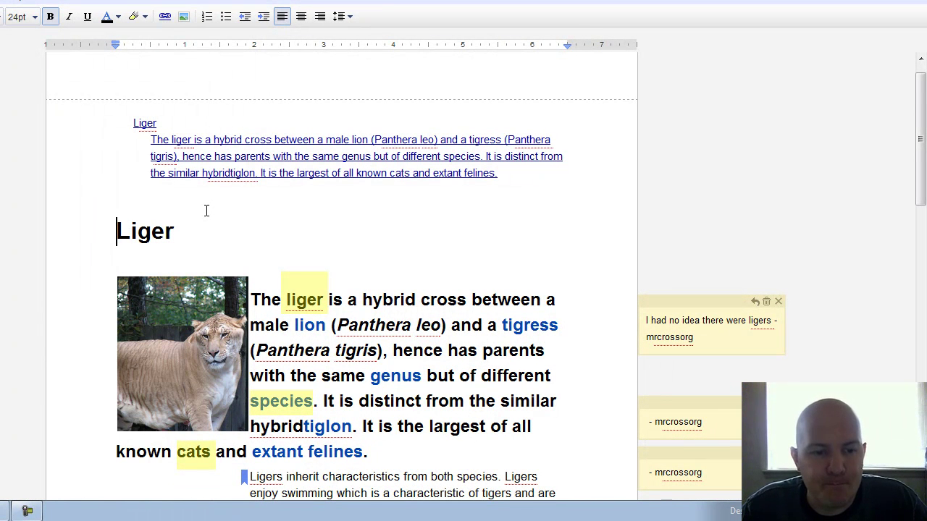
pyautogui.click(666, 515)
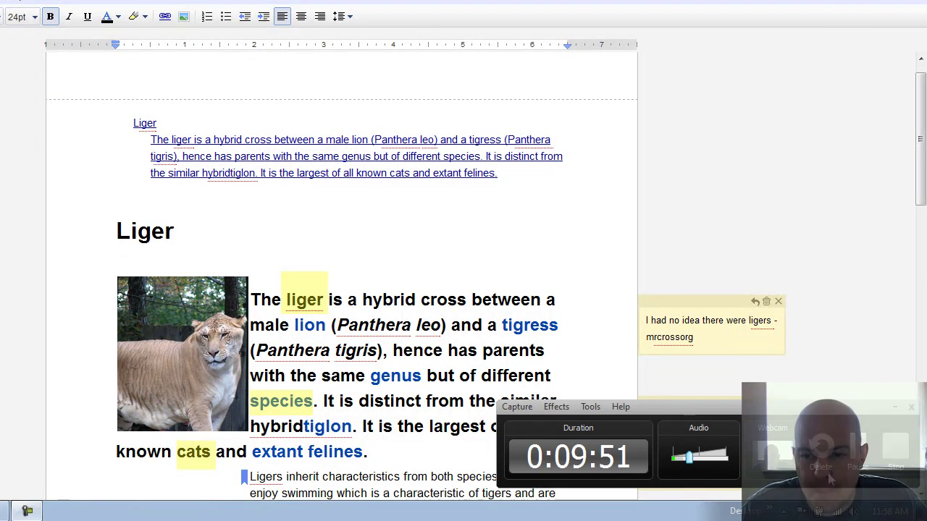